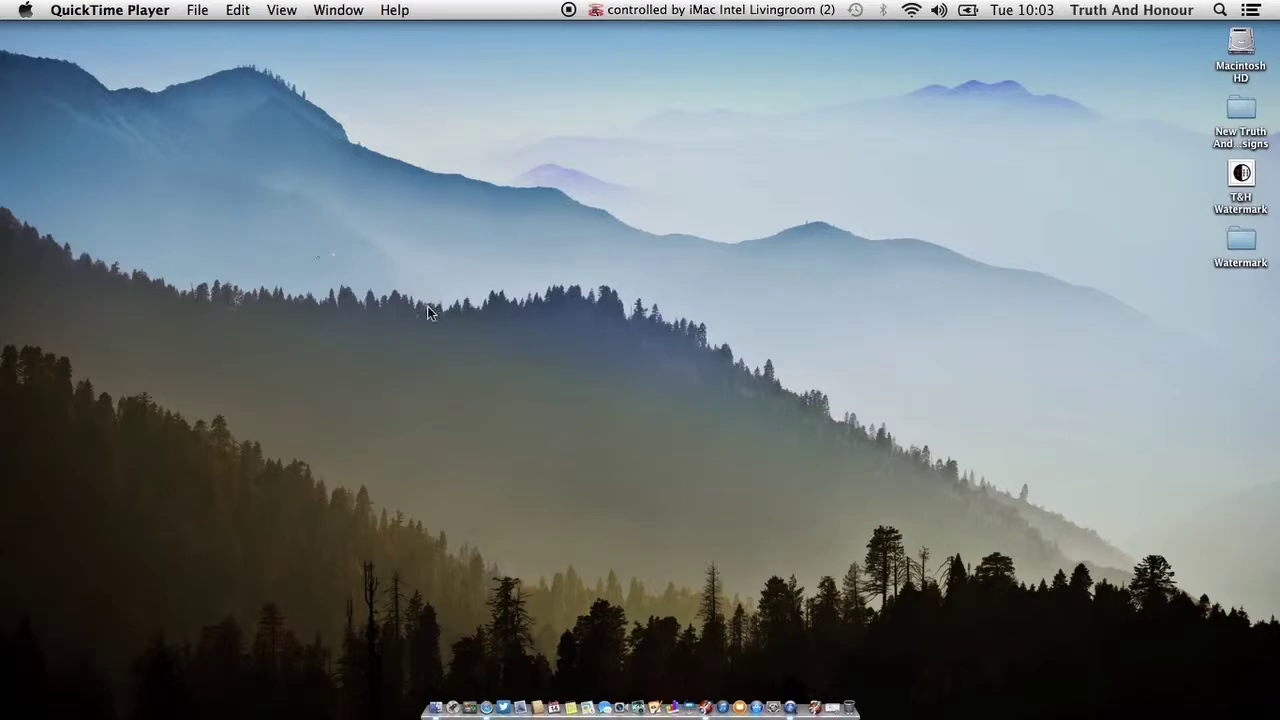
# Bring MarsEdit to the front and nudge its window up and left into place.
pyautogui.click(707, 694)
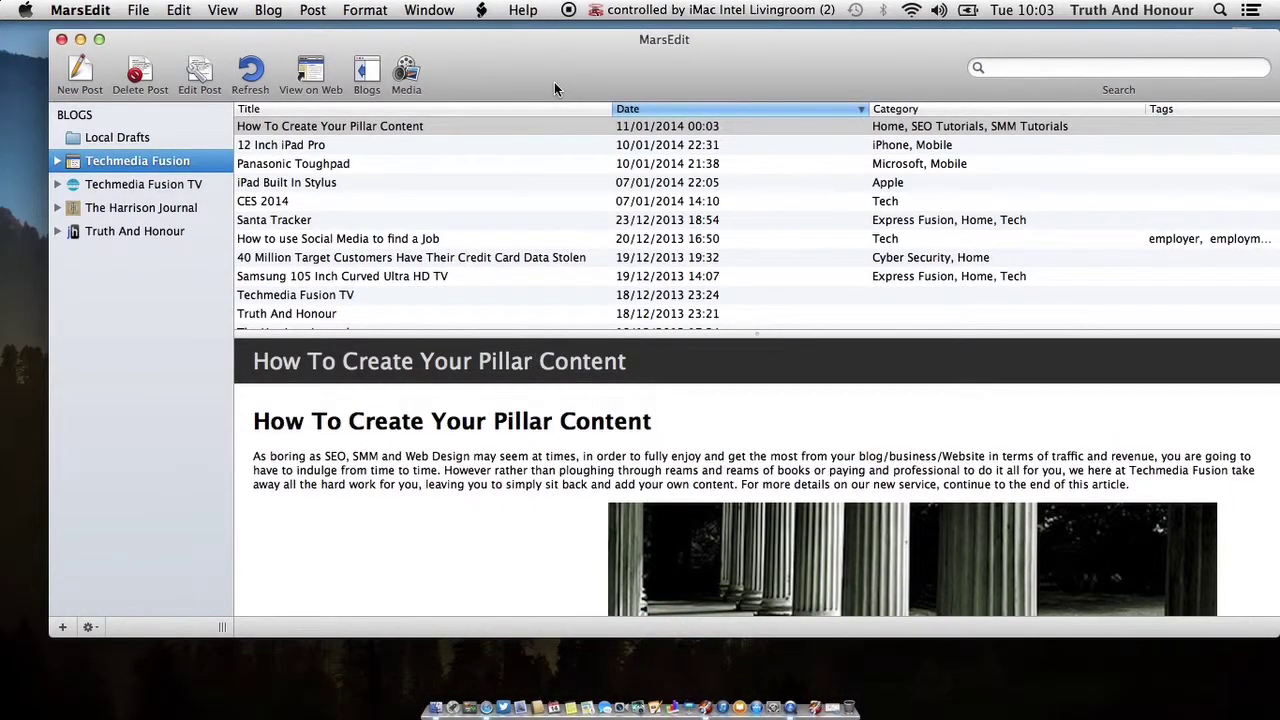
pyautogui.moveTo(554, 89); pyautogui.dragTo(541, 96)
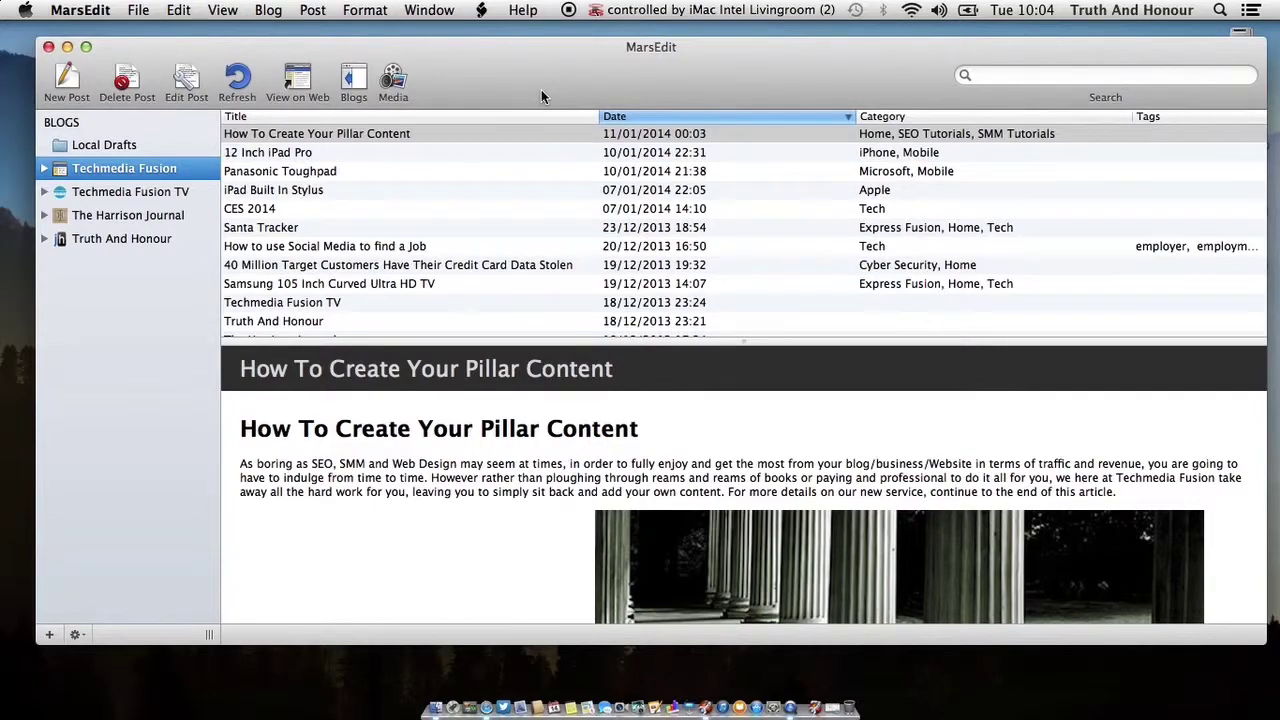
pyautogui.moveTo(541, 80); pyautogui.dragTo(530, 73)
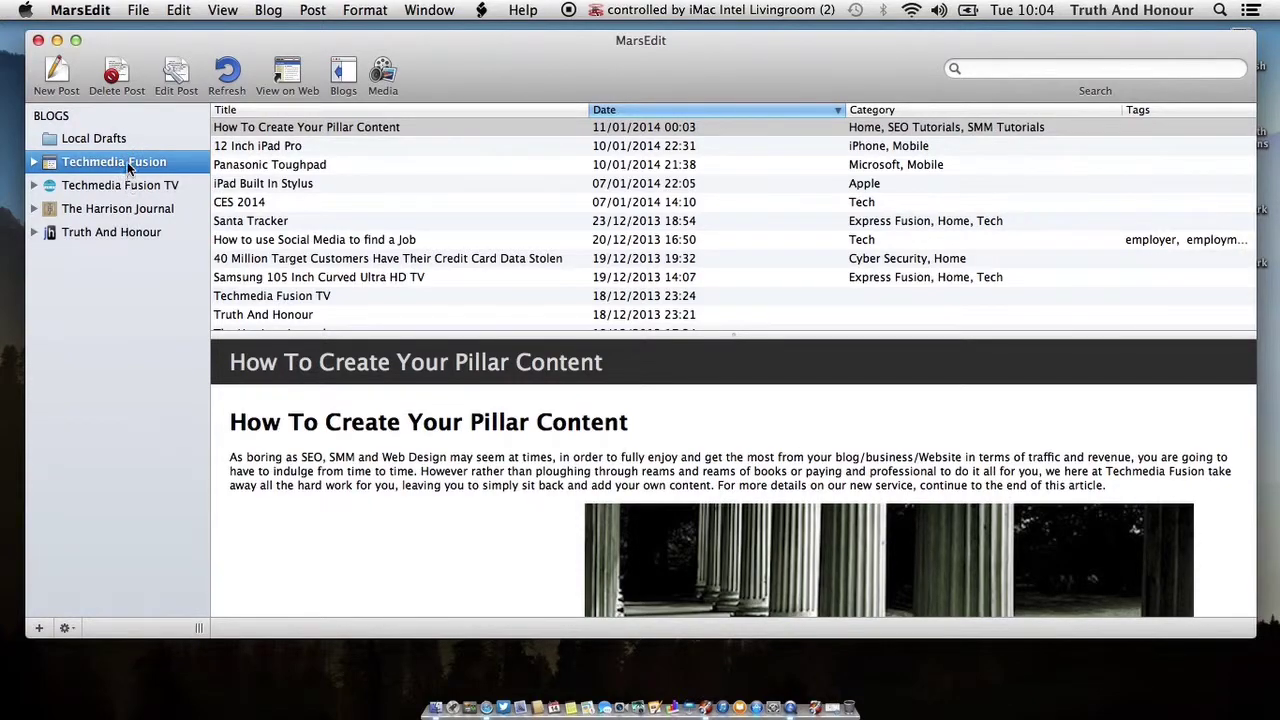
# Bring up the New Blog form, with the blog name still 'Untitled Blog'.
pyautogui.click(40, 628)
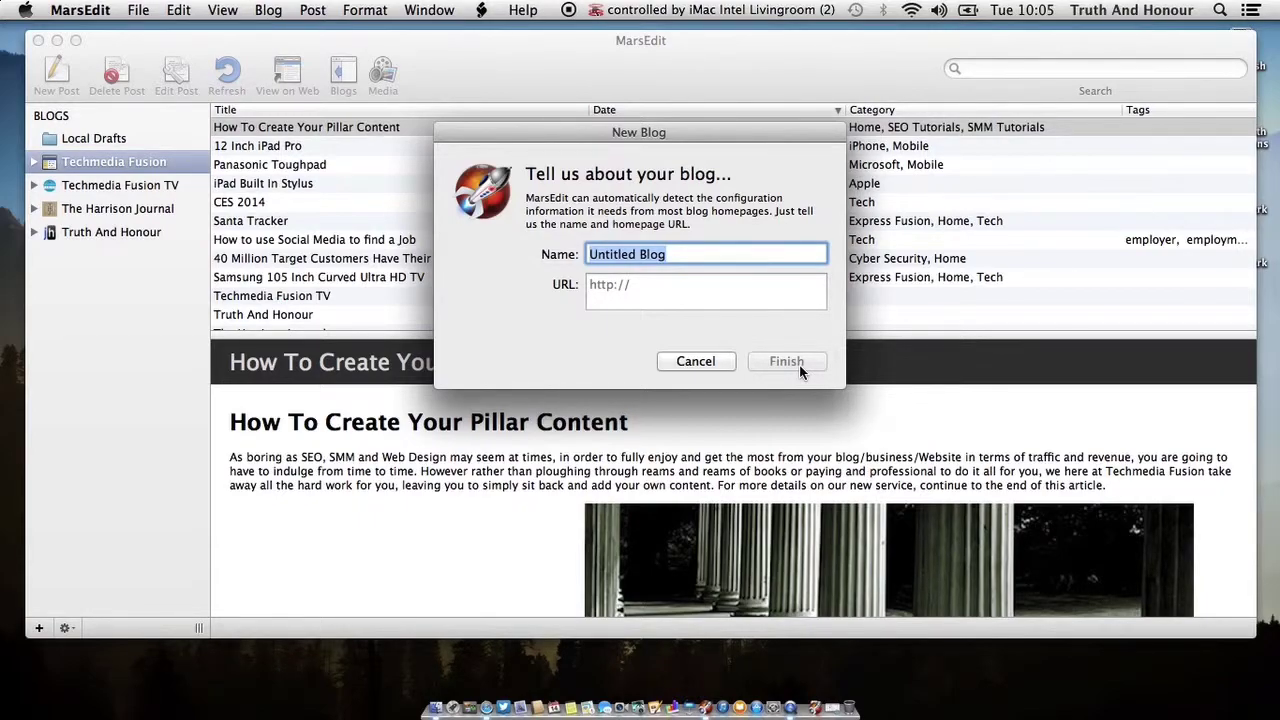
# Cancel the New Blog form and preview the Techmedia Fusion TV and Truth And Honour posts.
pyautogui.click(712, 364)
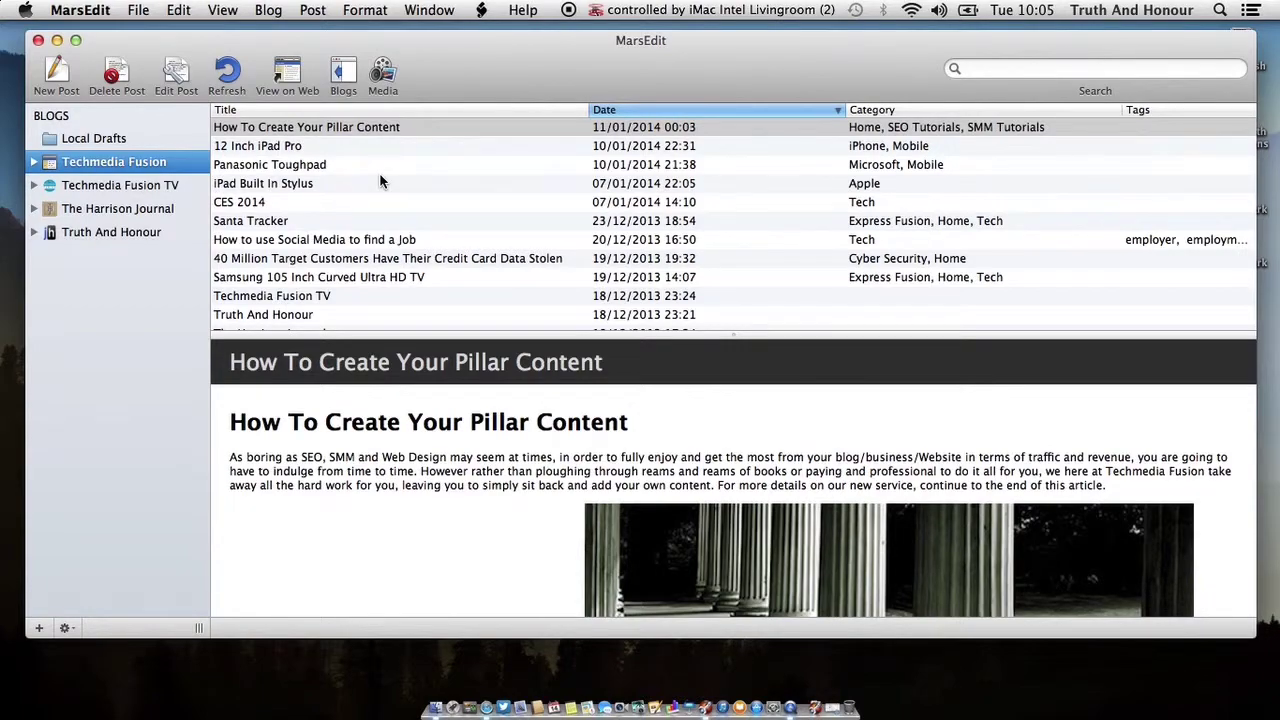
pyautogui.scroll(-2, 380, 181)
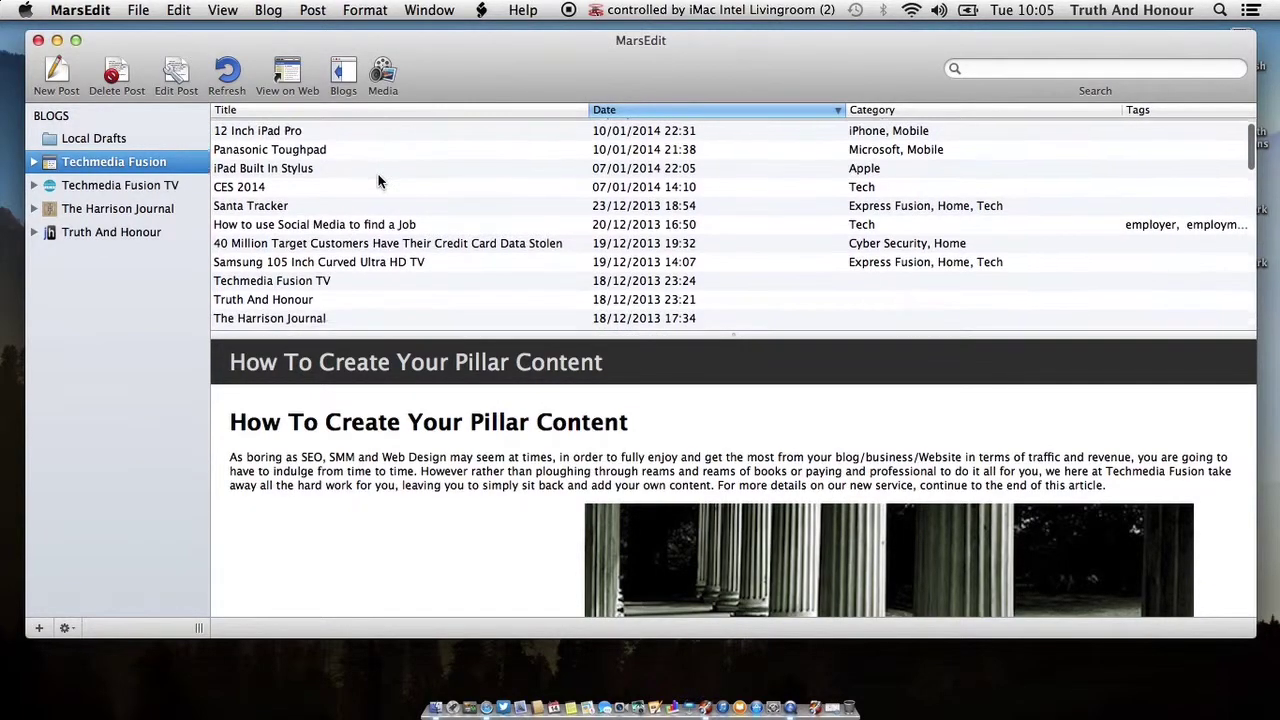
pyautogui.scroll(-3, 380, 181)
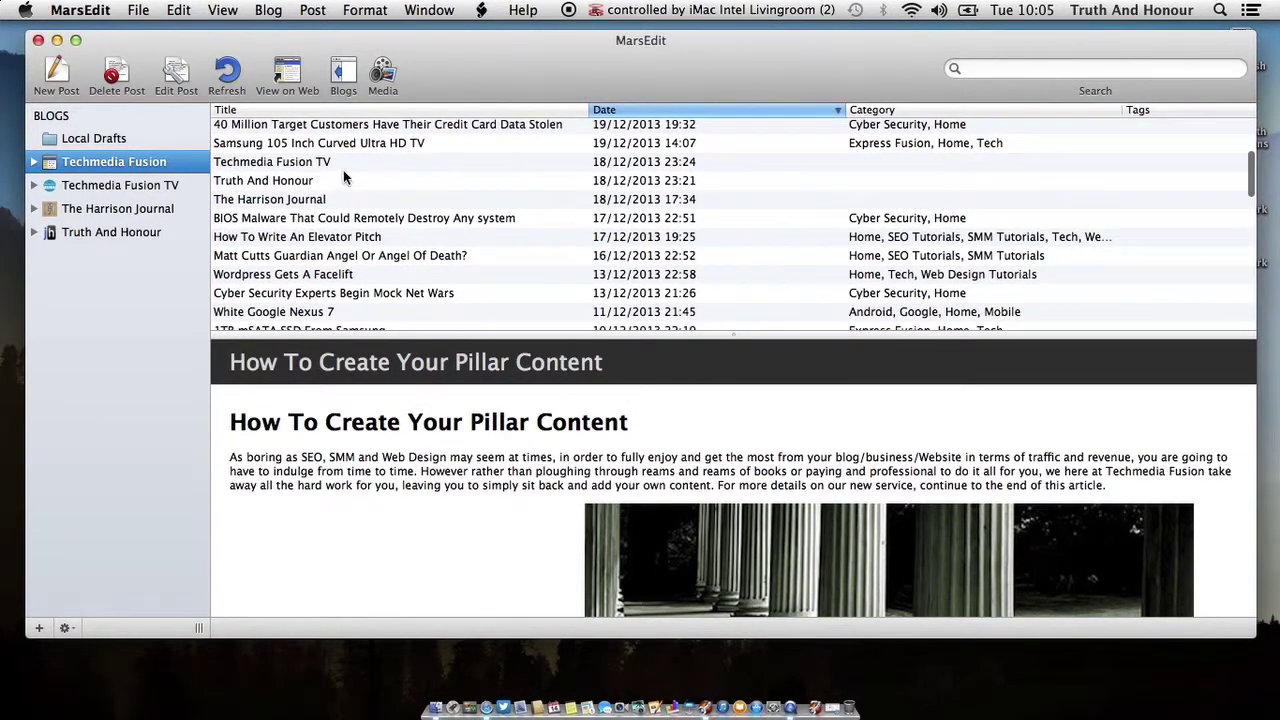
pyautogui.click(315, 168)
pyautogui.click(325, 182)
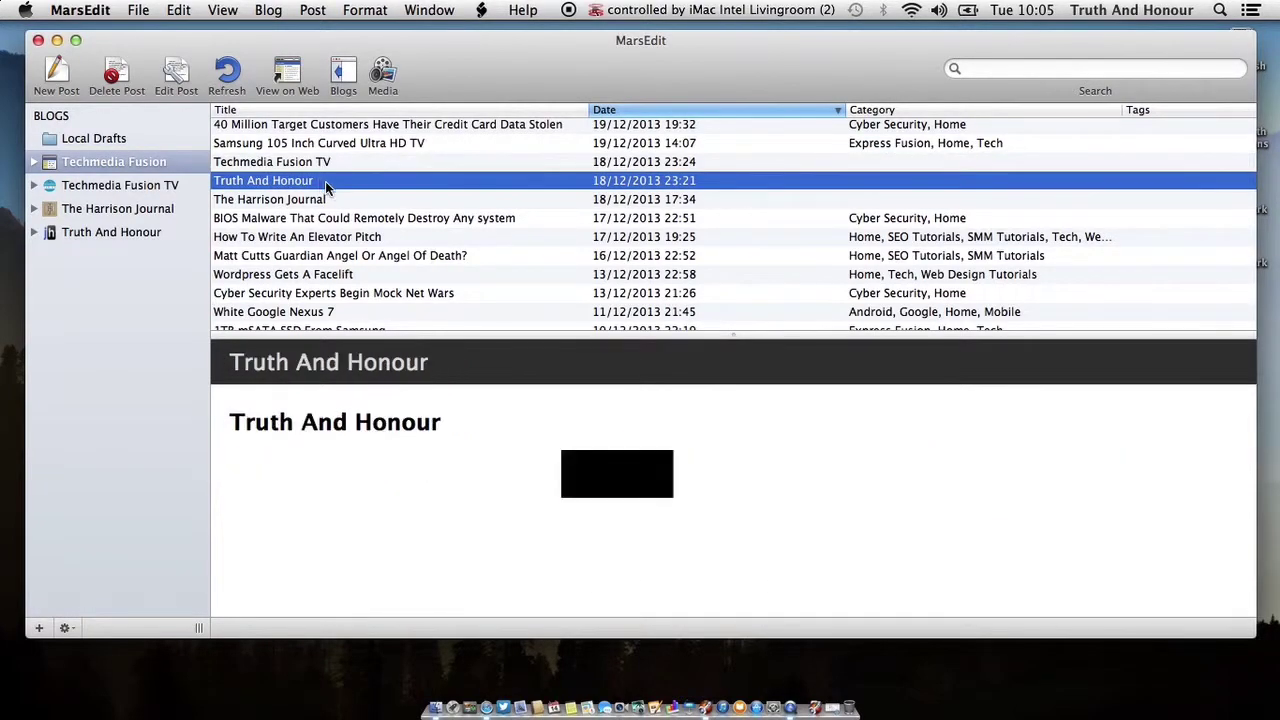
# Return to the How To Create Your Pillar Content post and scroll through its preview.
pyautogui.scroll(4, 430, 288)
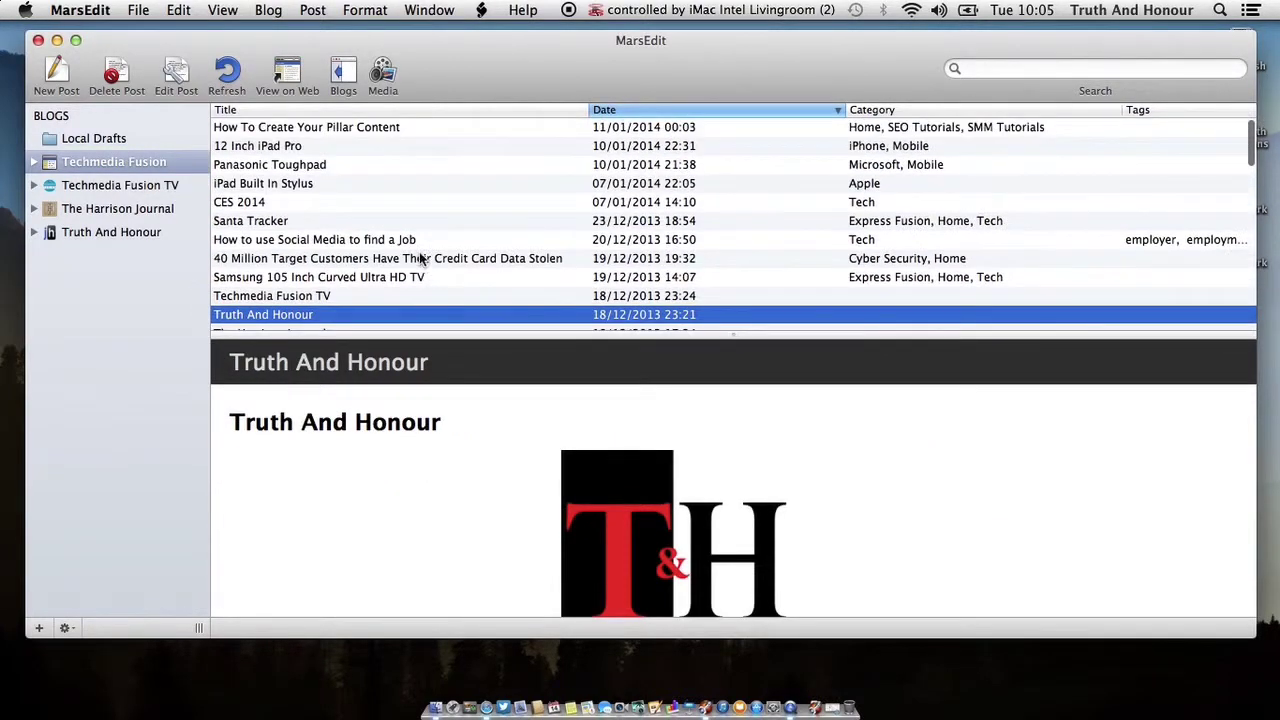
pyautogui.click(343, 128)
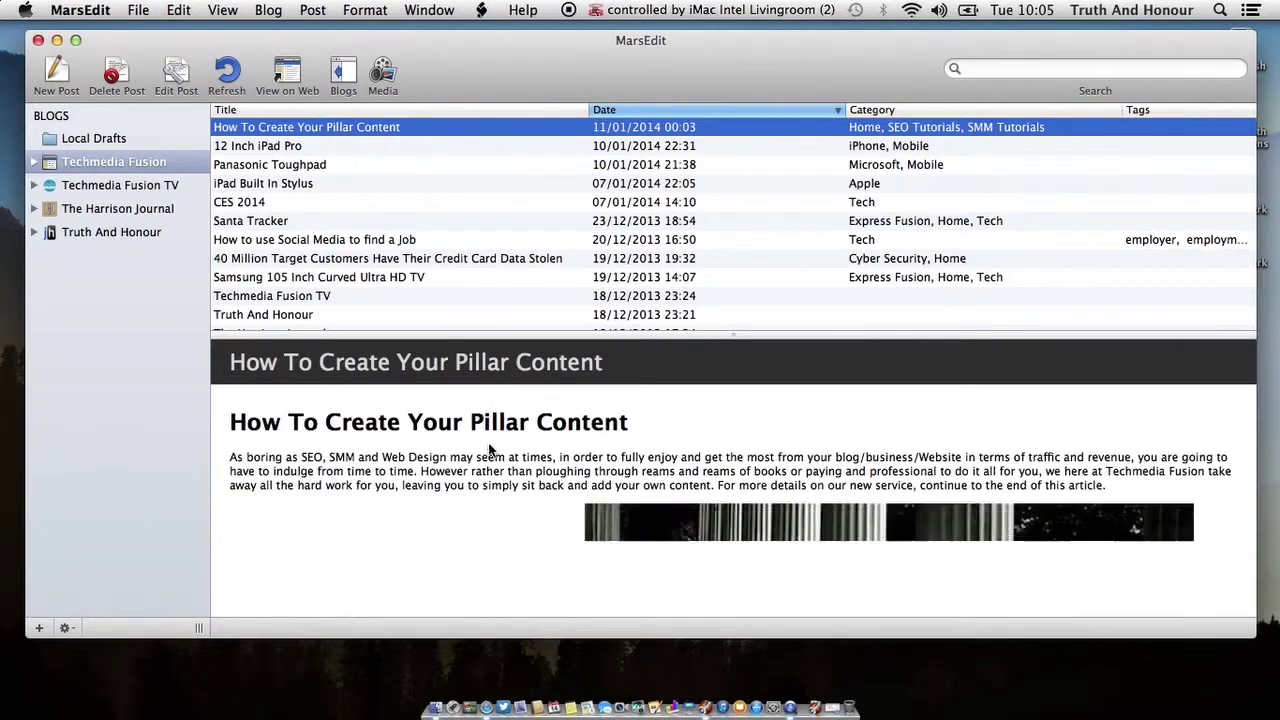
pyautogui.scroll(-15, 495, 455)
pyautogui.scroll(-12, 498, 465)
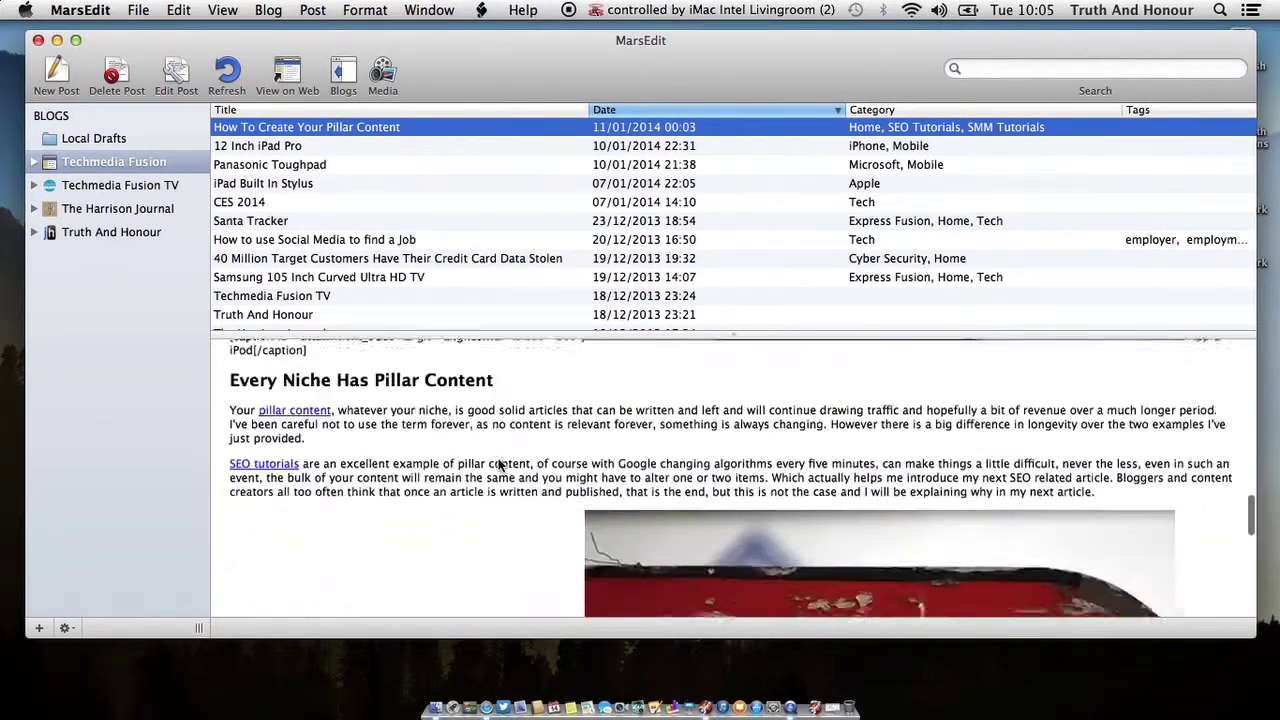
pyautogui.scroll(15, 498, 460)
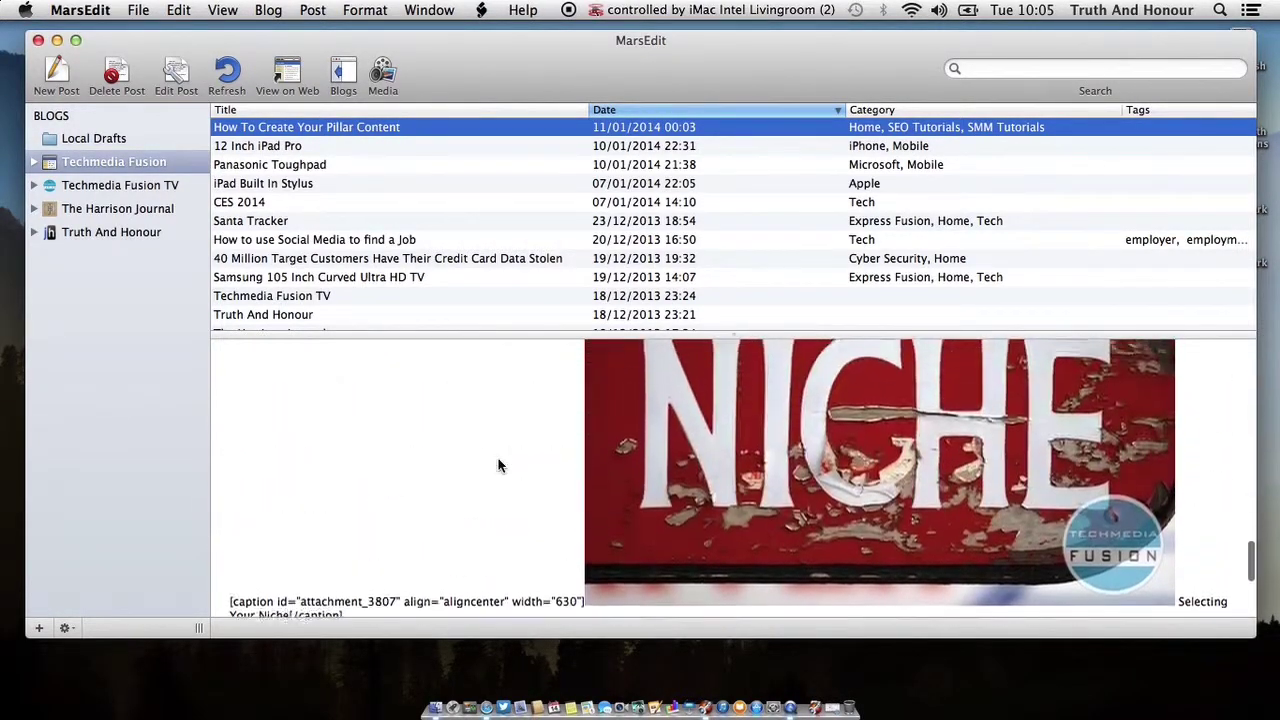
pyautogui.scroll(4, 498, 463)
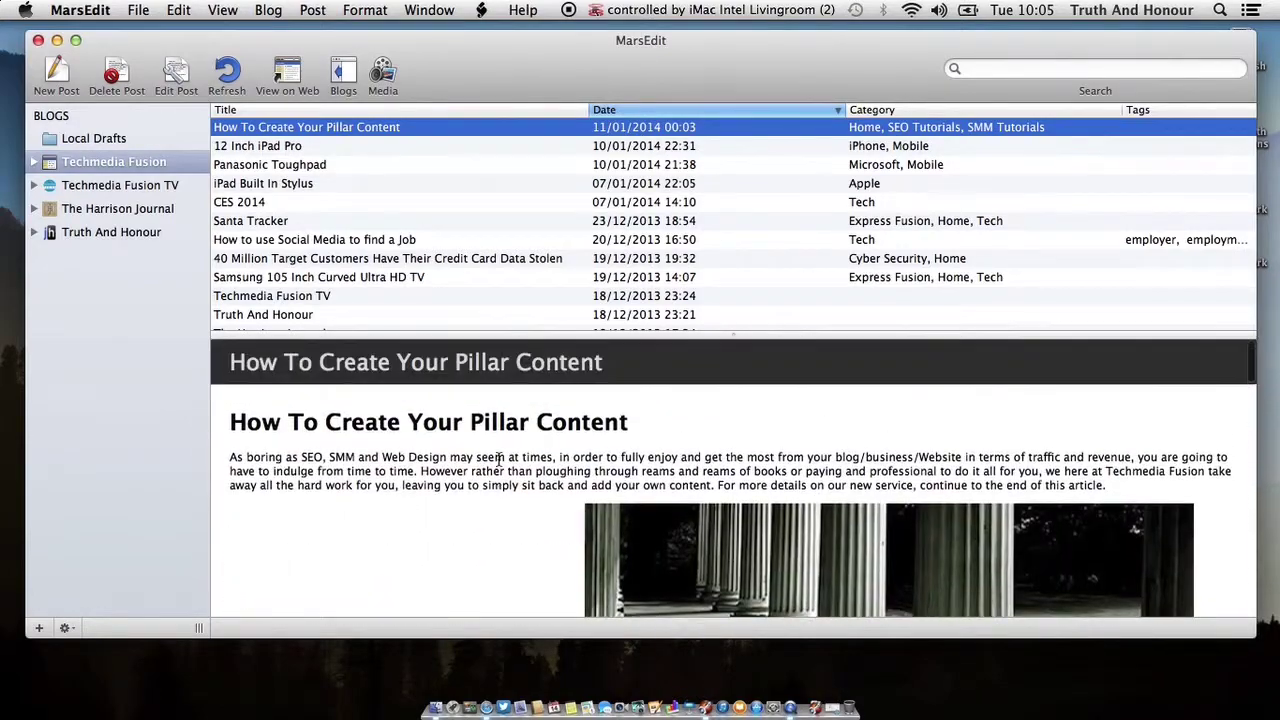
pyautogui.scroll(-15, 498, 460)
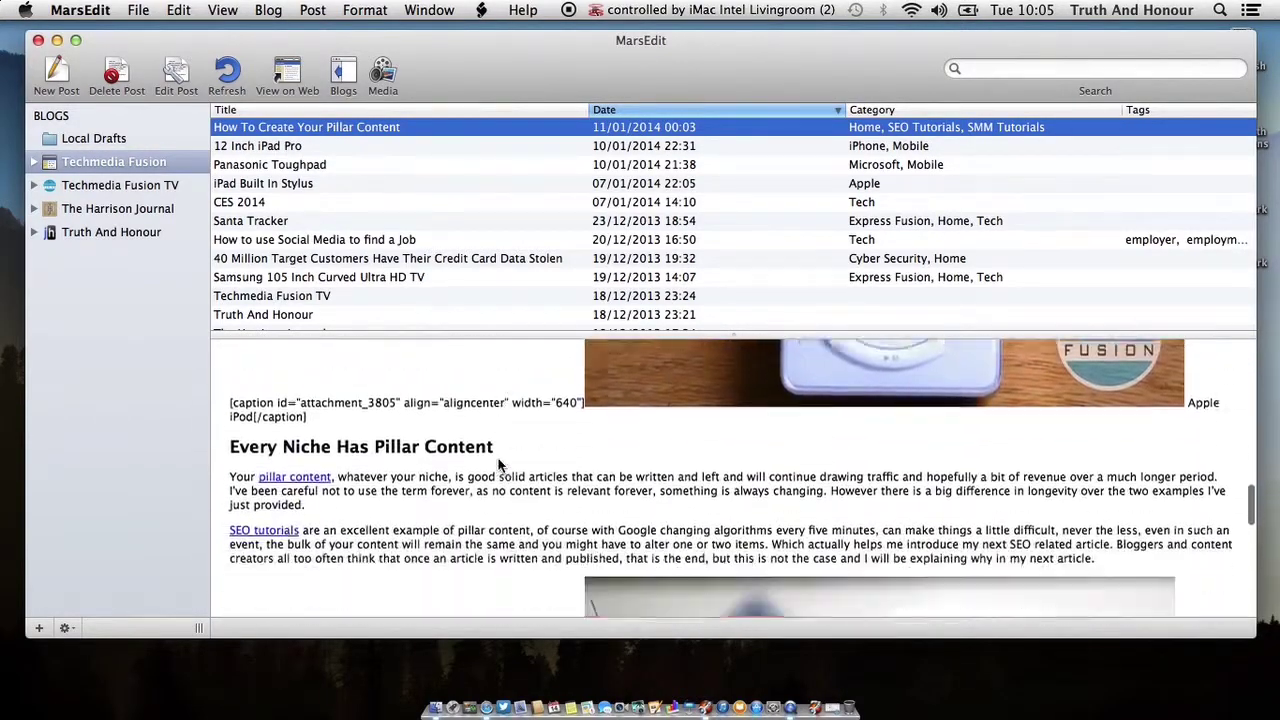
pyautogui.scroll(18, 498, 460)
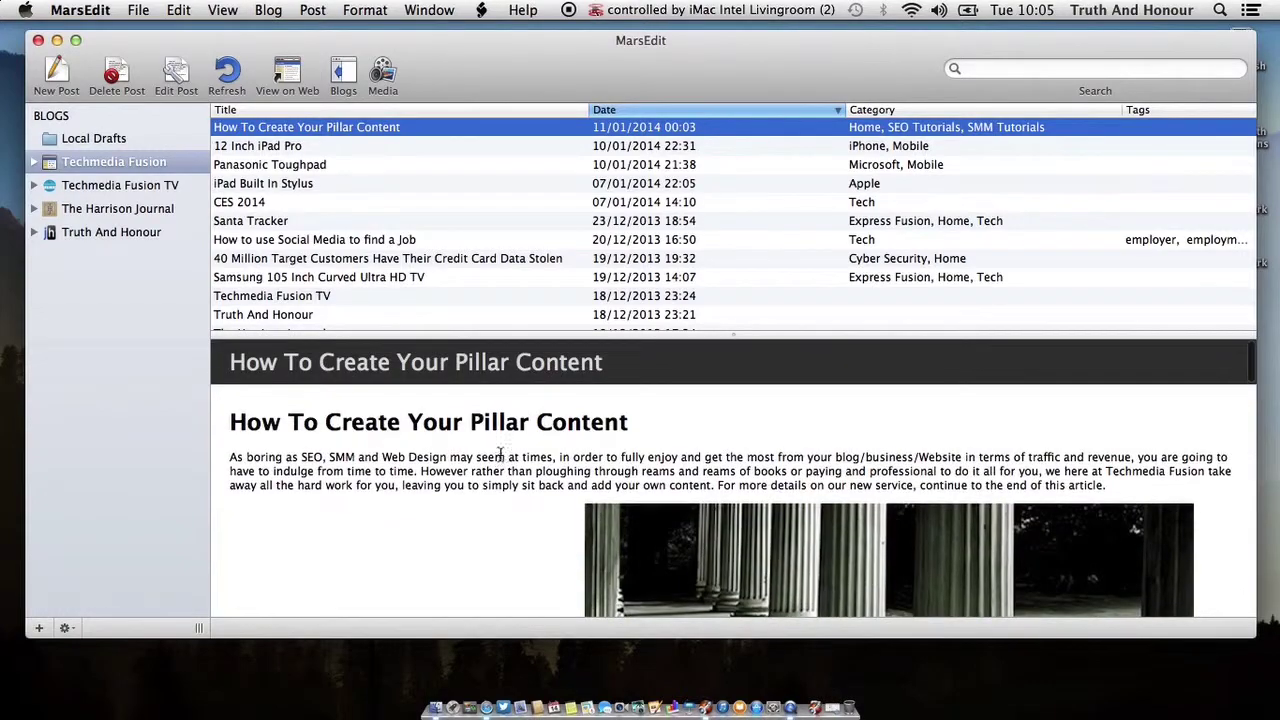
# Adjust the MarsEdit window slightly and turn Wi-Fi off from the menu bar.
pyautogui.moveTo(547, 72); pyautogui.dragTo(547, 70)
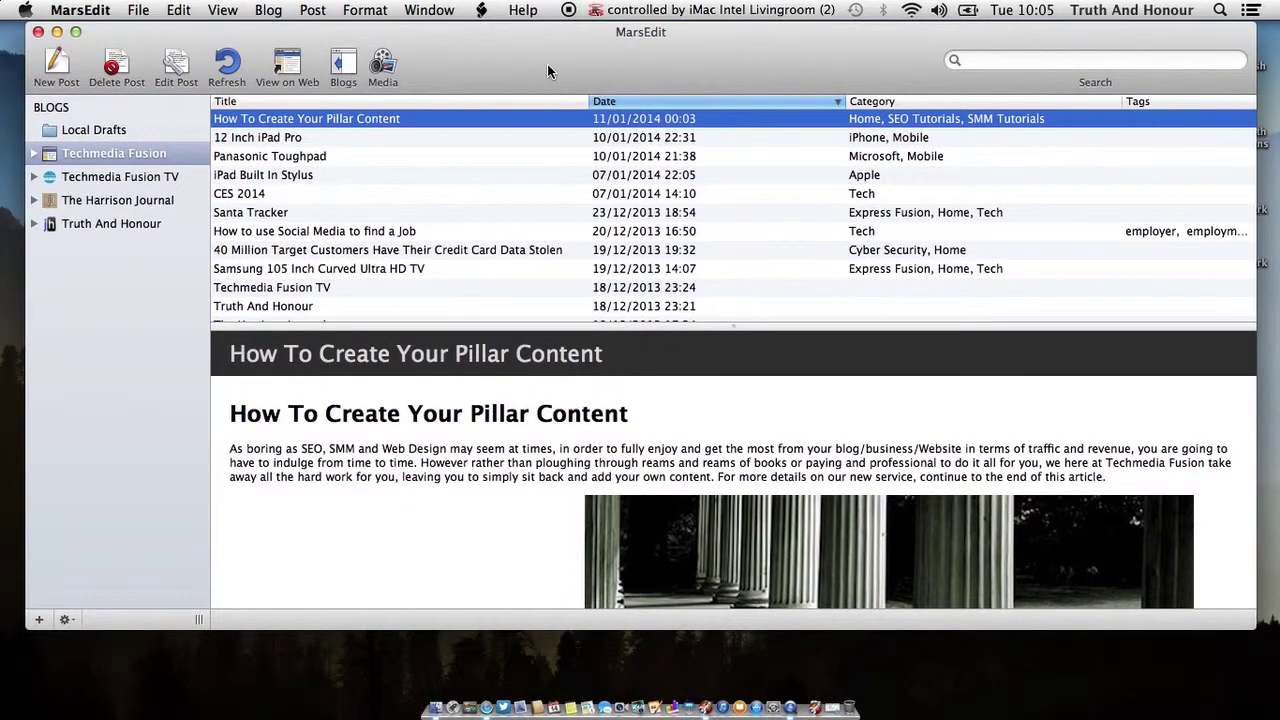
pyautogui.moveTo(548, 71); pyautogui.dragTo(547, 76)
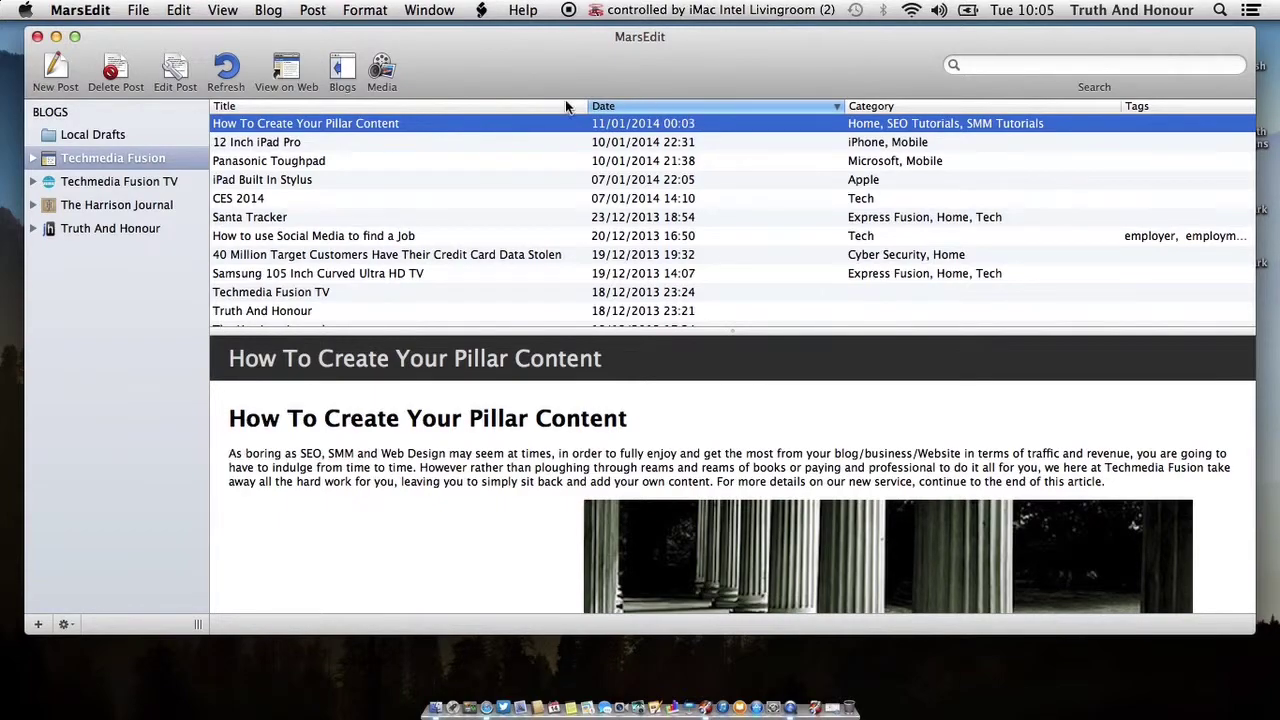
pyautogui.click(908, 18)
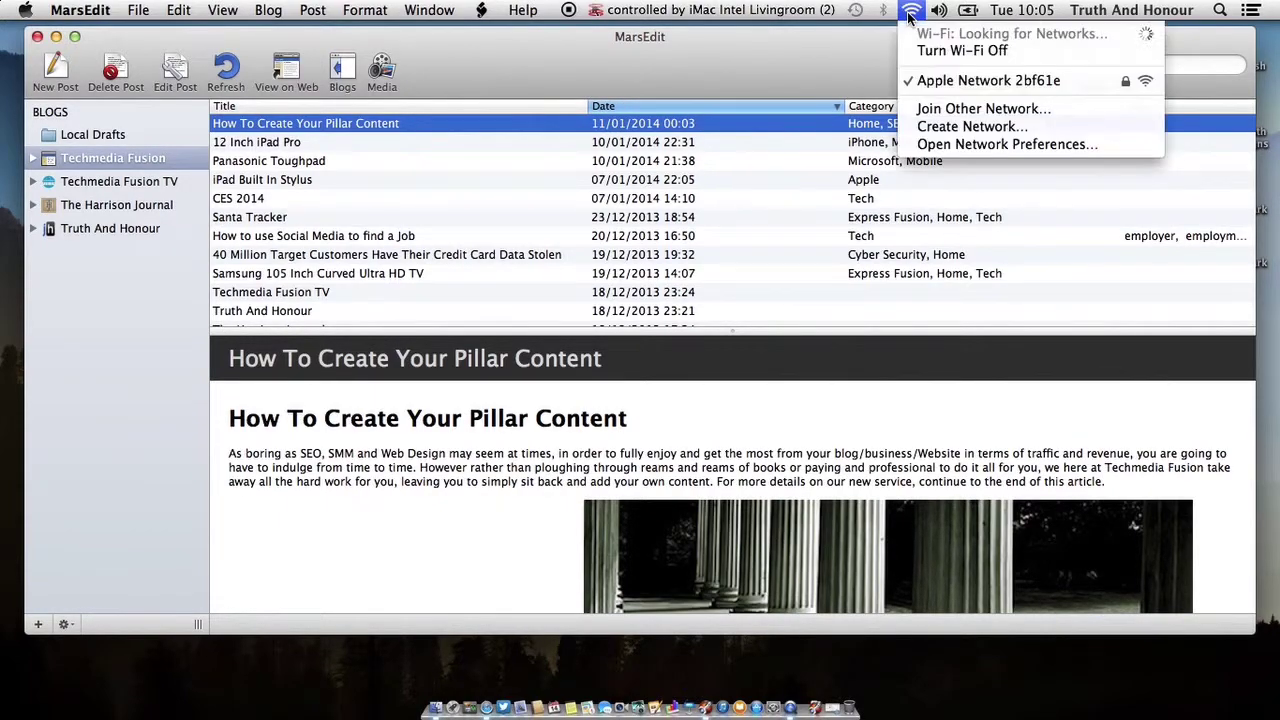
pyautogui.click(916, 45)
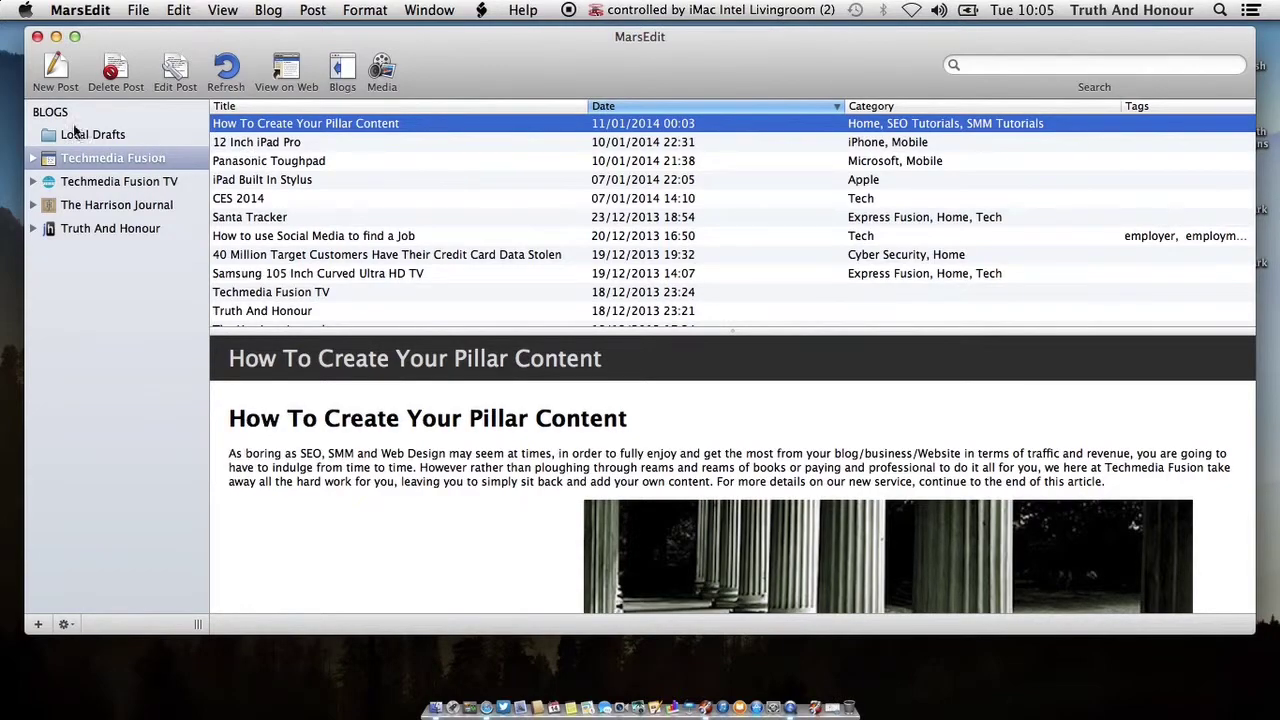
# Create a new Techmedia Fusion post titled 'This is a test'.
pyautogui.click(57, 69)
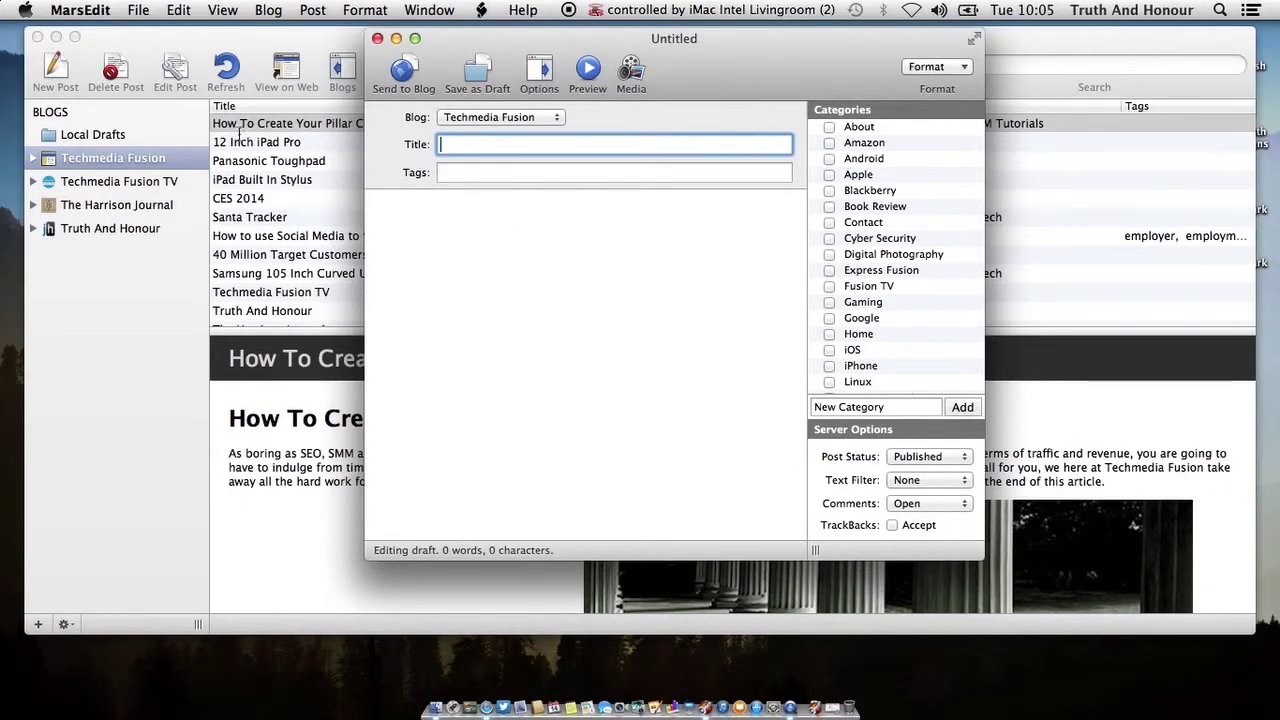
pyautogui.click(555, 119)
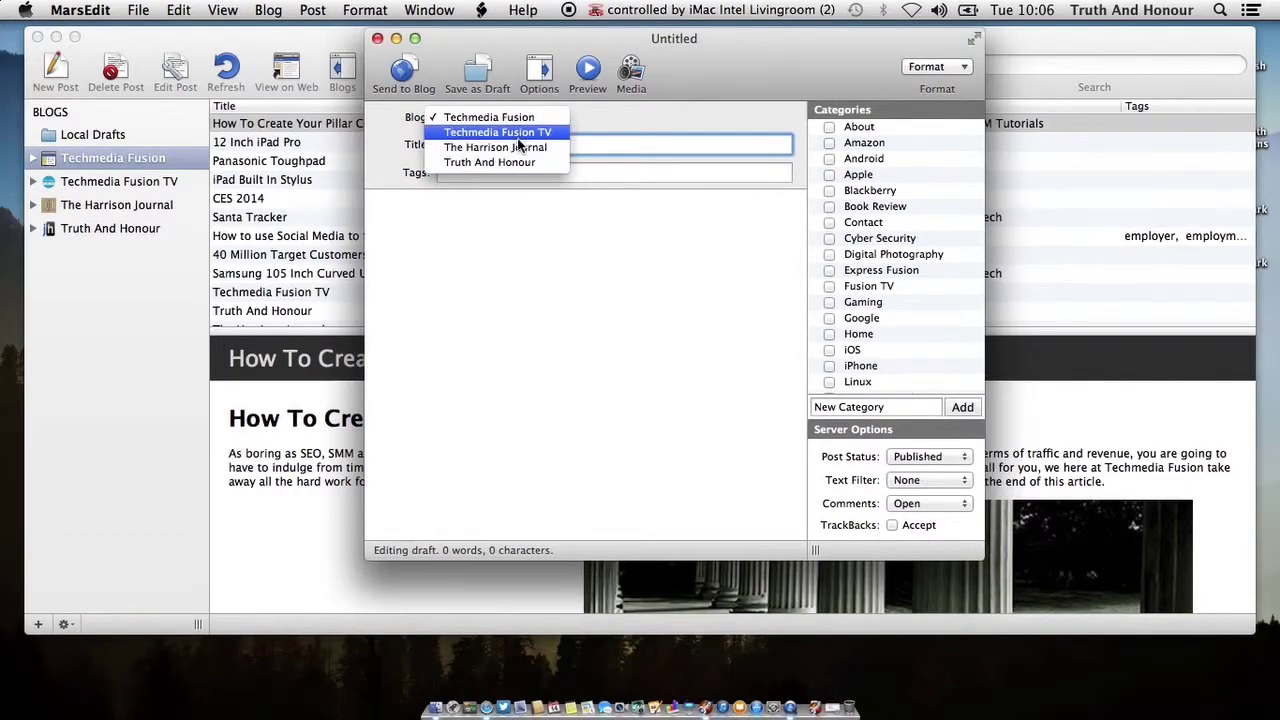
pyautogui.click(591, 112)
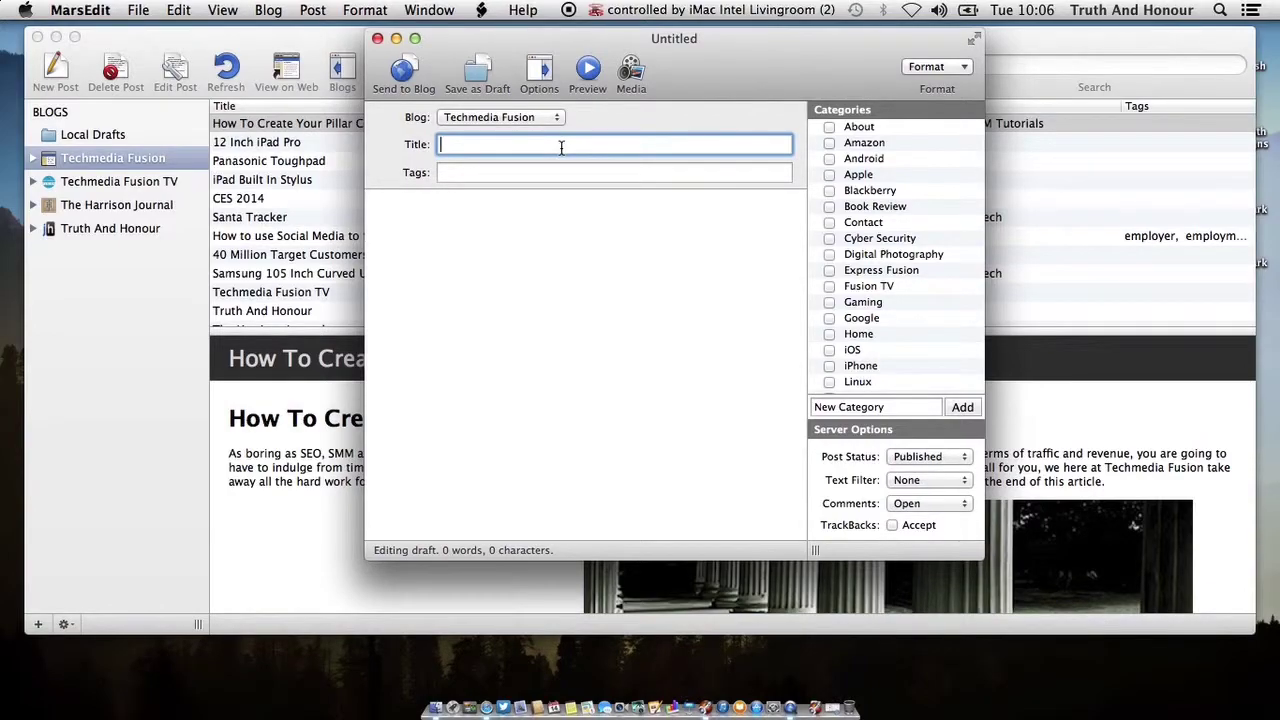
pyautogui.write('This is a test')
# Write the body lines 'This is a test' and 'My name is harry and I run Techmedia Fusion'.
pyautogui.click(526, 220)
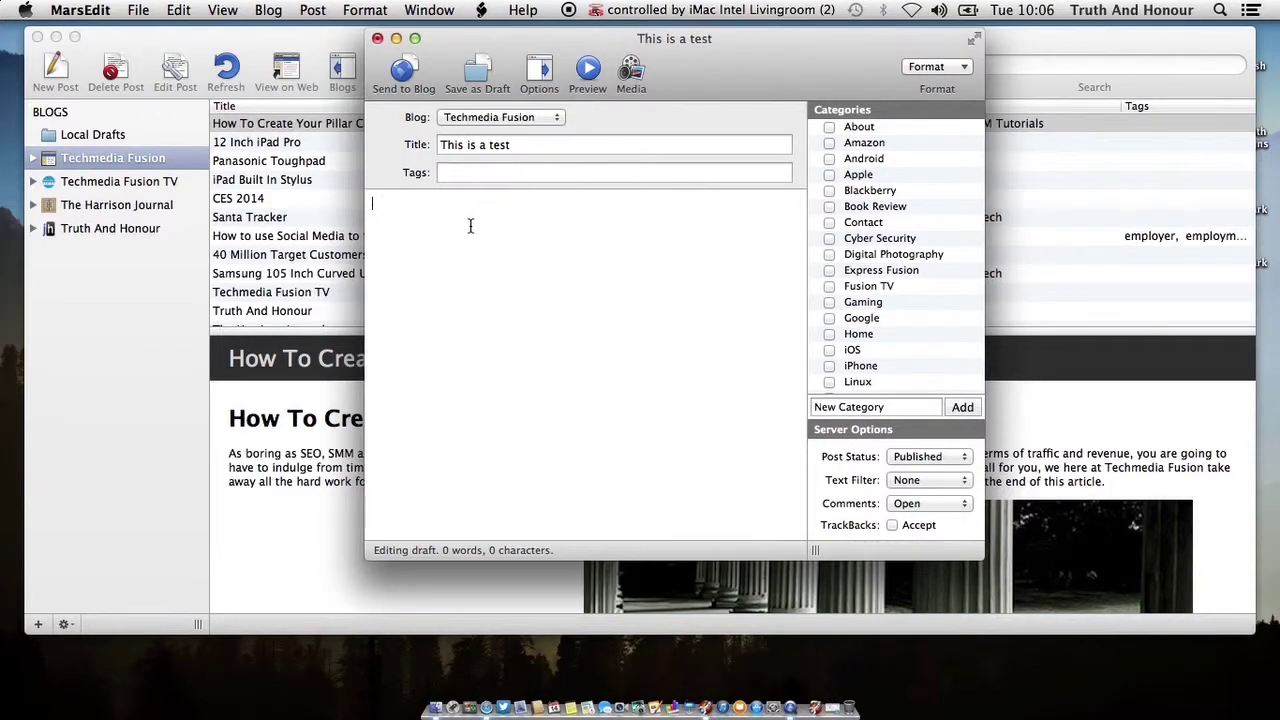
pyautogui.write('This is a test')
pyautogui.press('Return')
pyautogui.write('My name is harry and I ru')
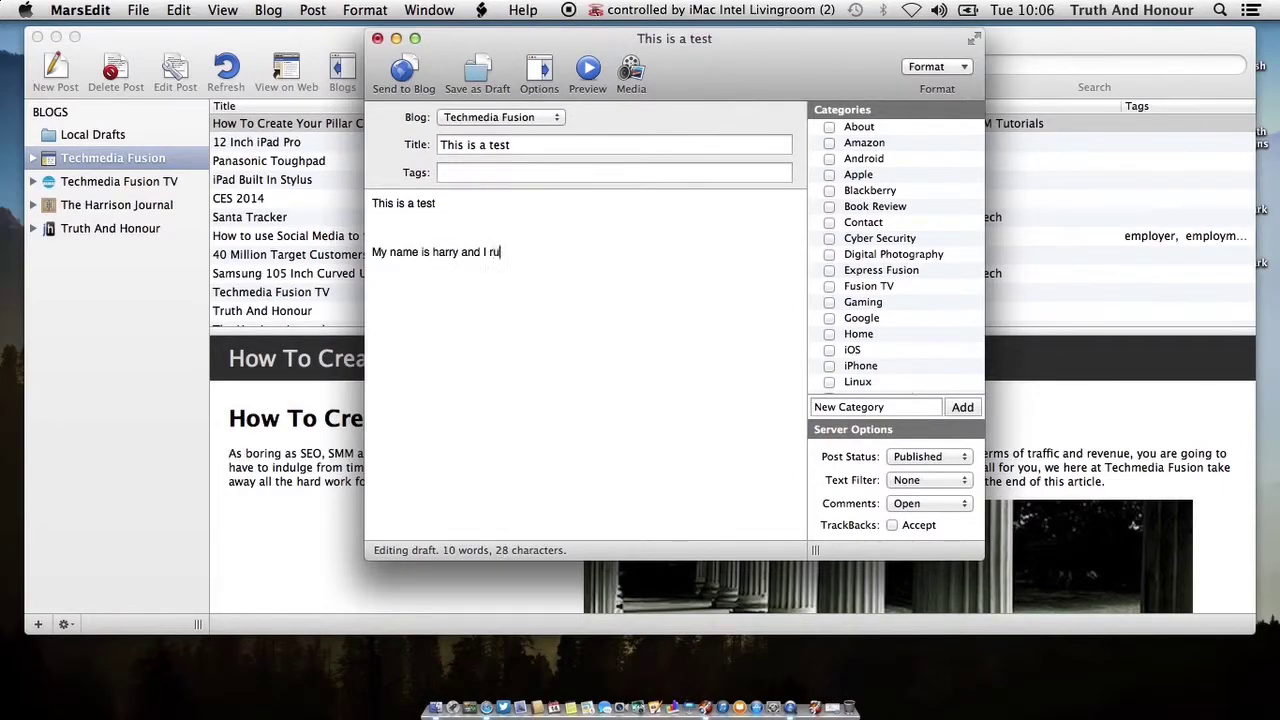
pyautogui.write('n Techmedia Fusion')
pyautogui.press('Return')
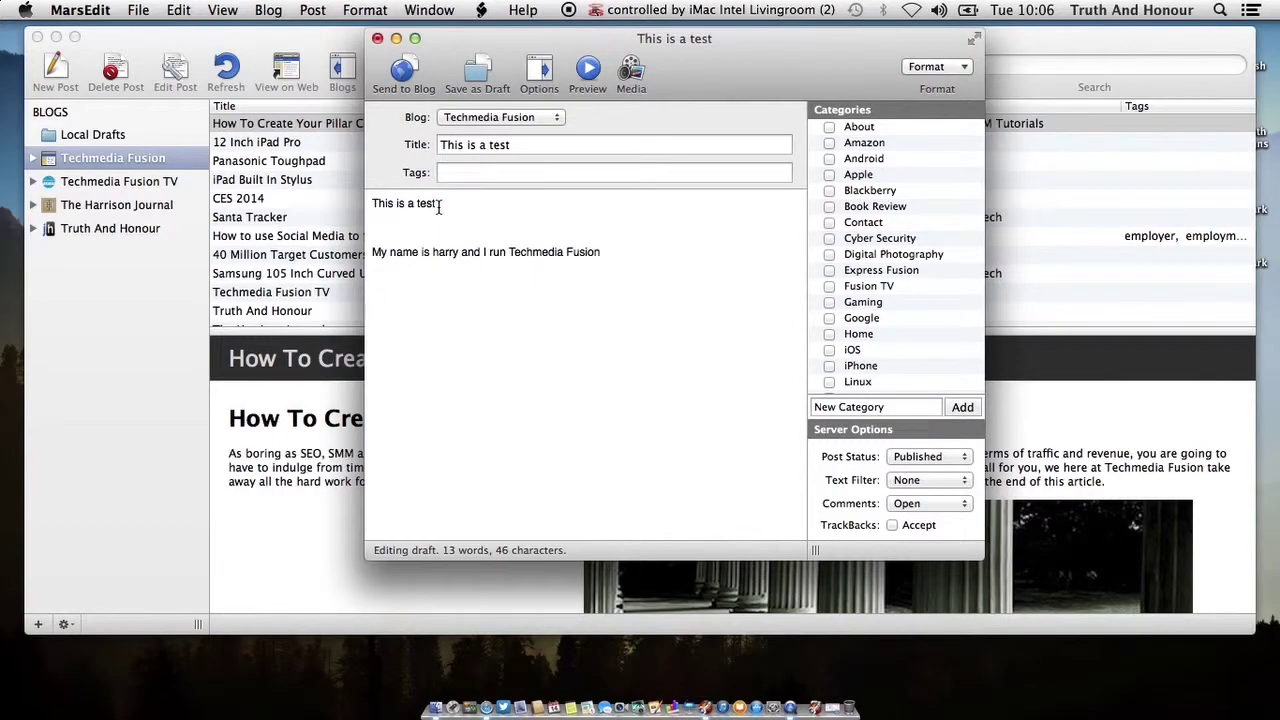
# Format the first line 'This is a test' as Heading 1.
pyautogui.moveTo(438, 206); pyautogui.dragTo(377, 197)
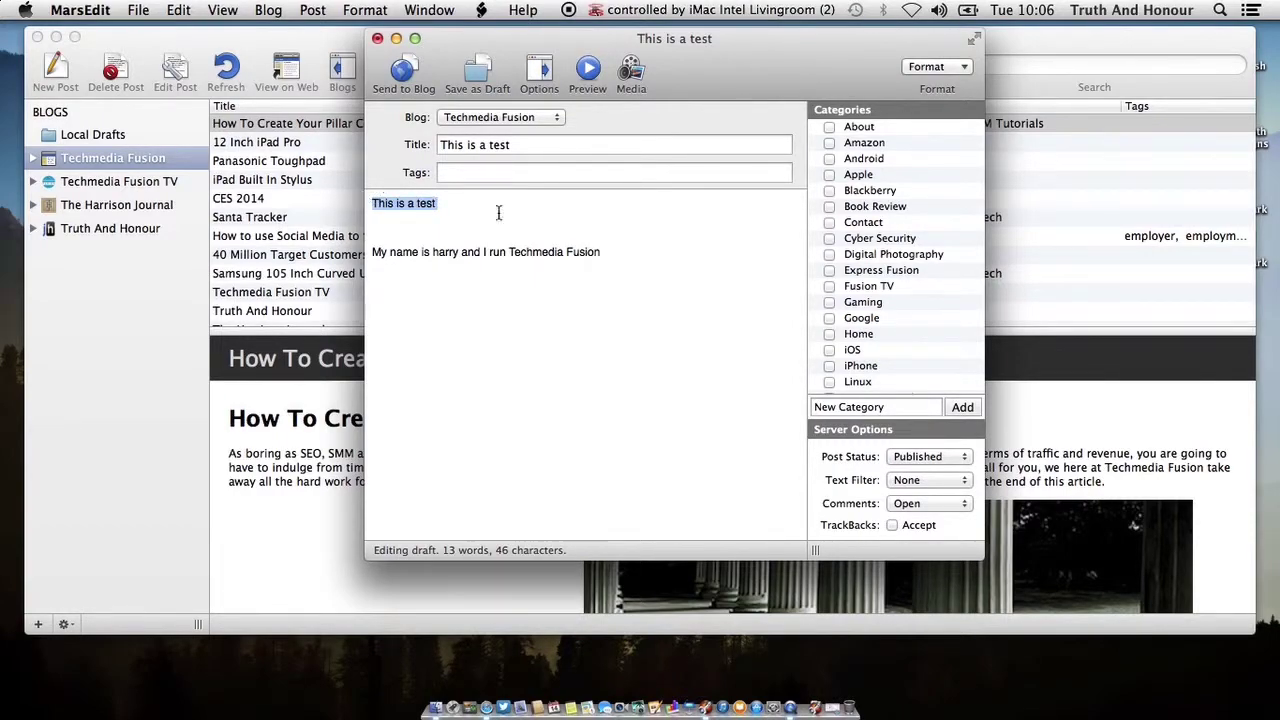
pyautogui.click(966, 67)
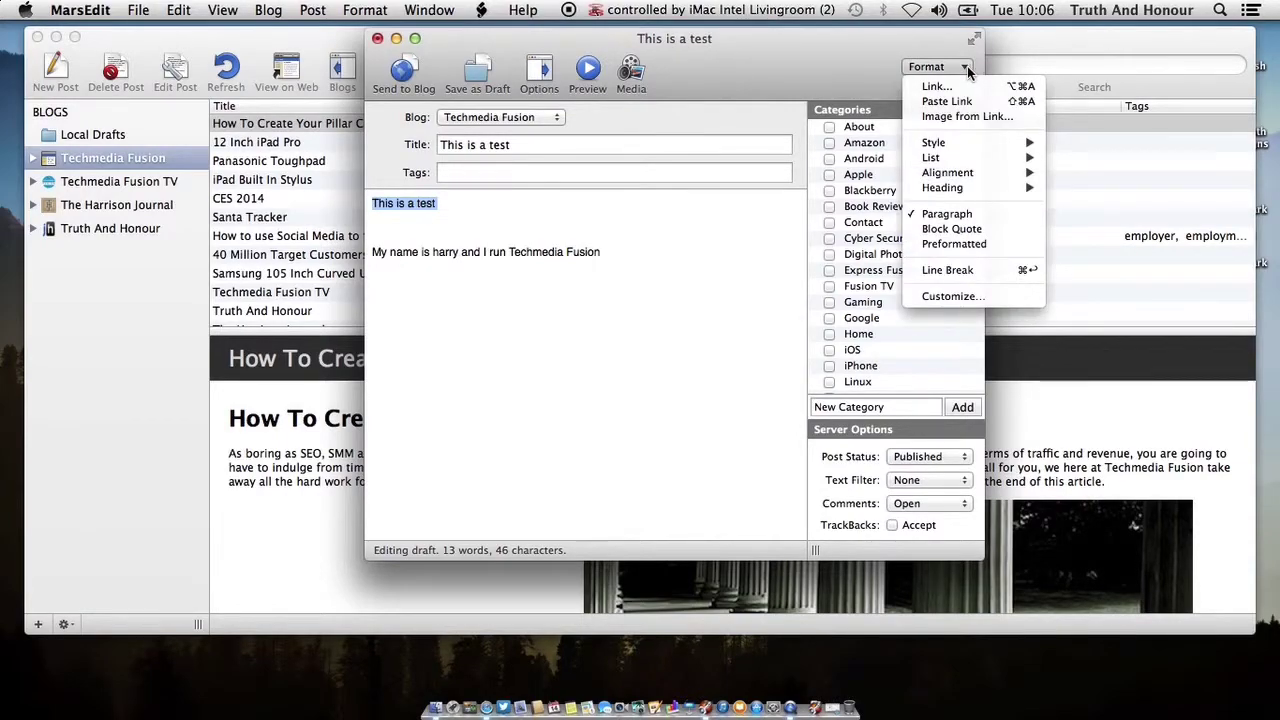
pyautogui.moveTo(975, 188)
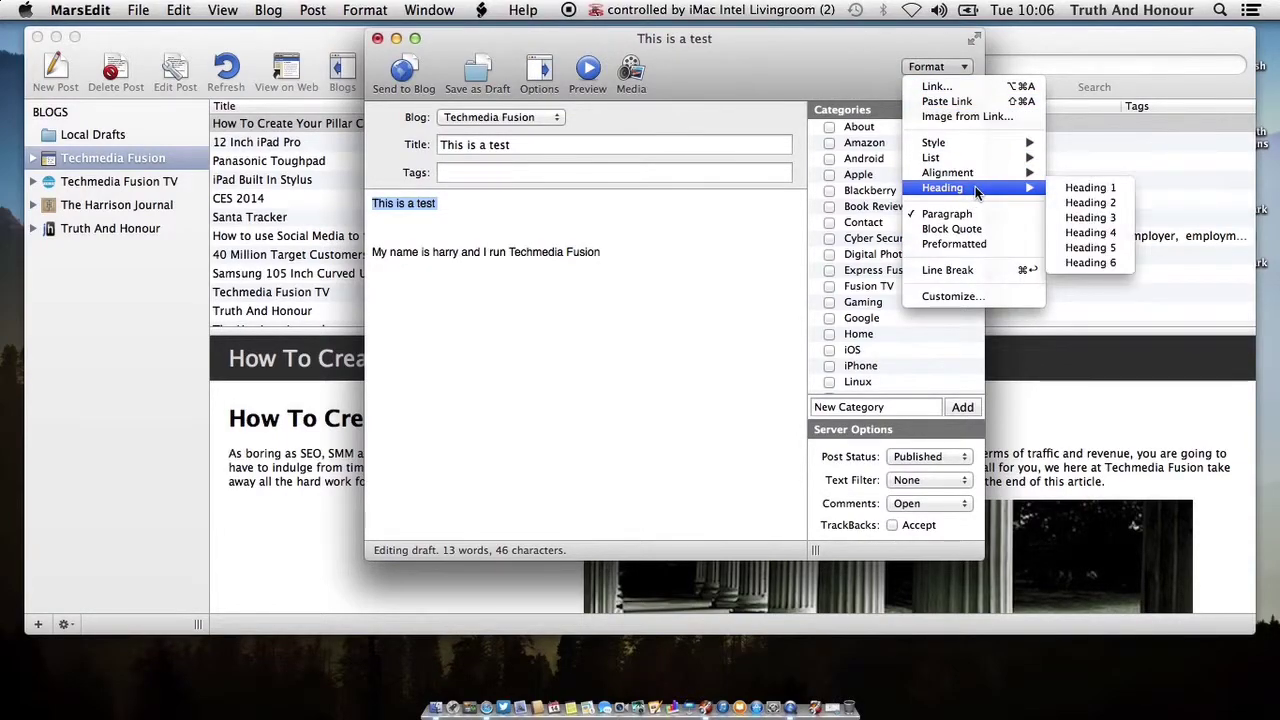
pyautogui.click(1091, 188)
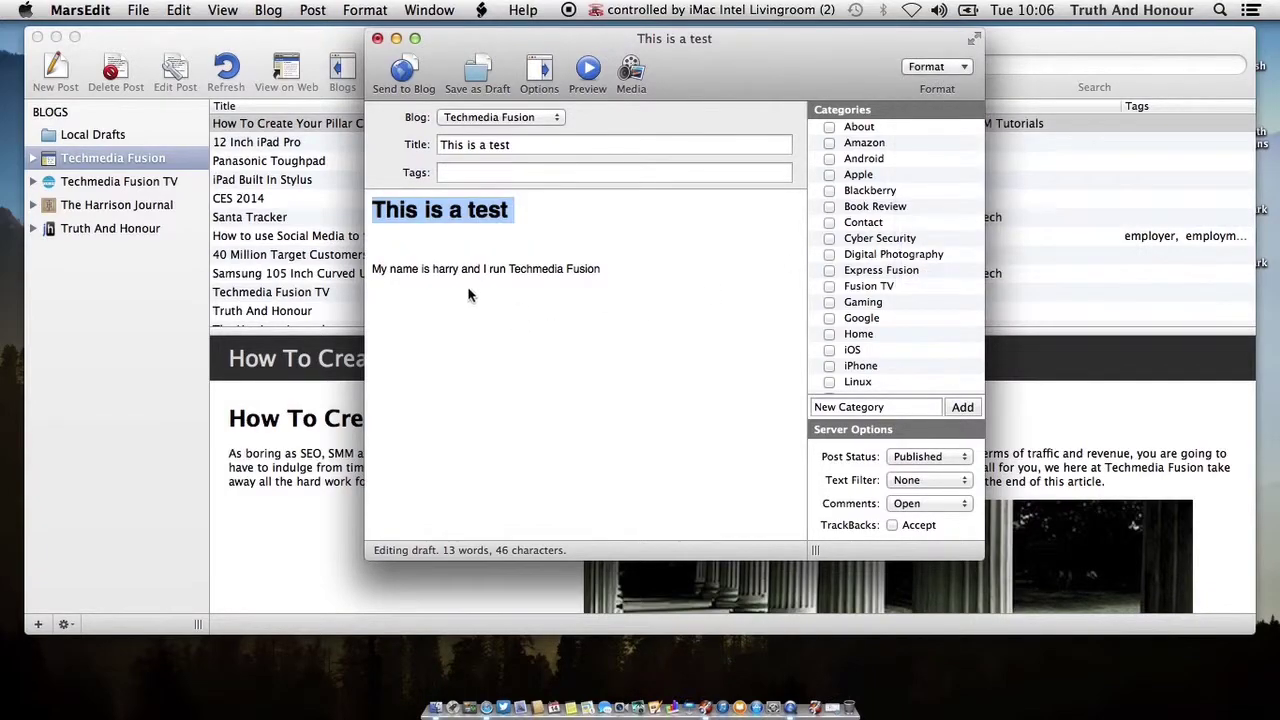
pyautogui.click(617, 281)
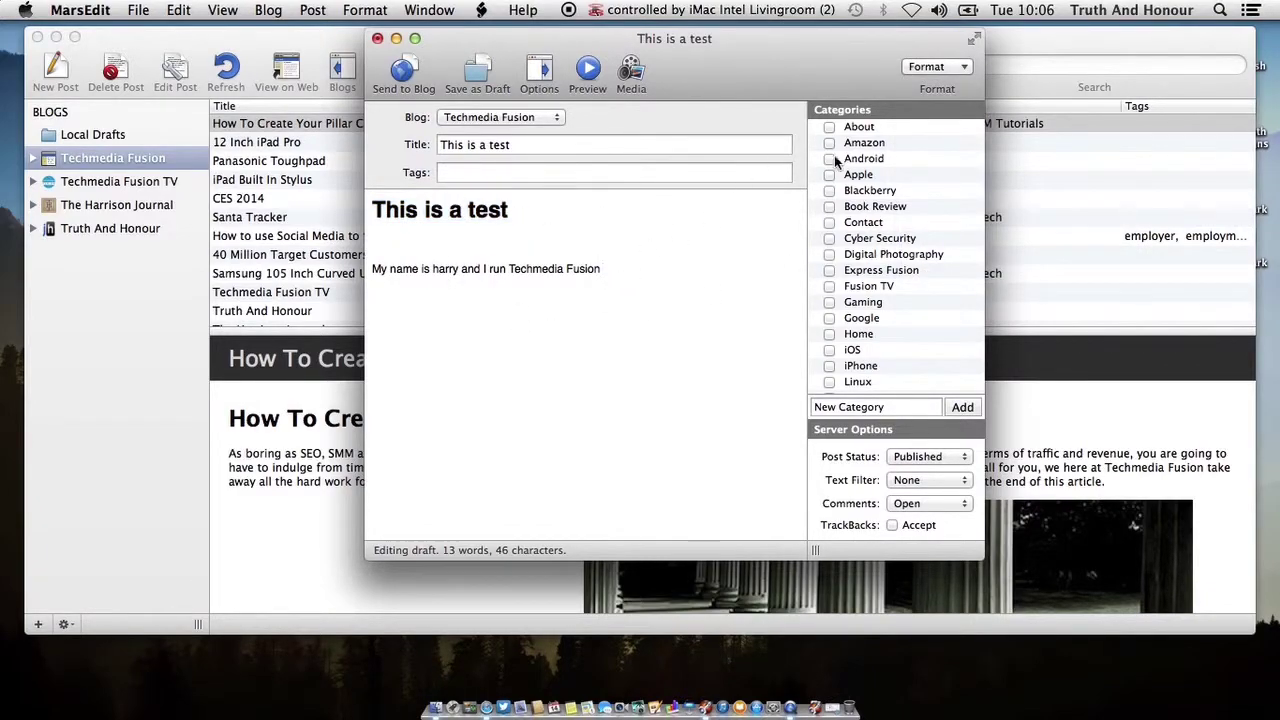
# Select 'Techmedia Fusion' in the body and start a link, then cancel without linking.
pyautogui.click(955, 68)
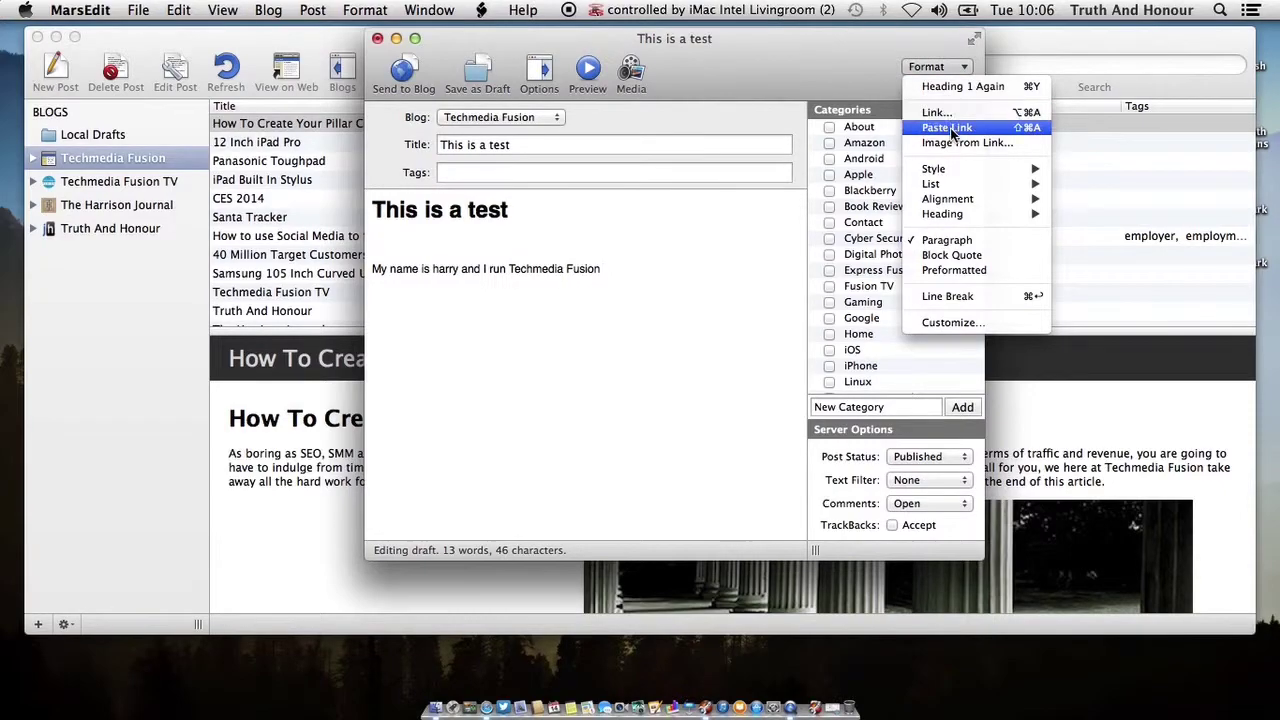
pyautogui.click(599, 265)
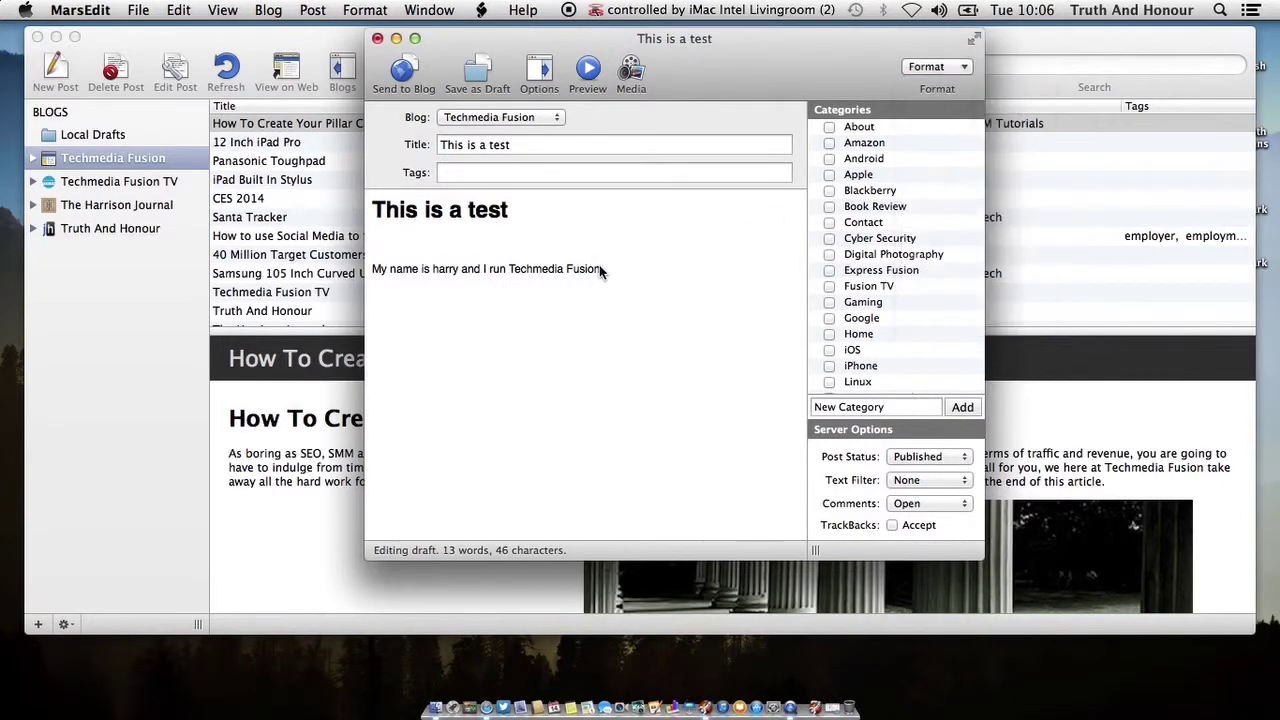
pyautogui.moveTo(509, 270); pyautogui.dragTo(614, 281)
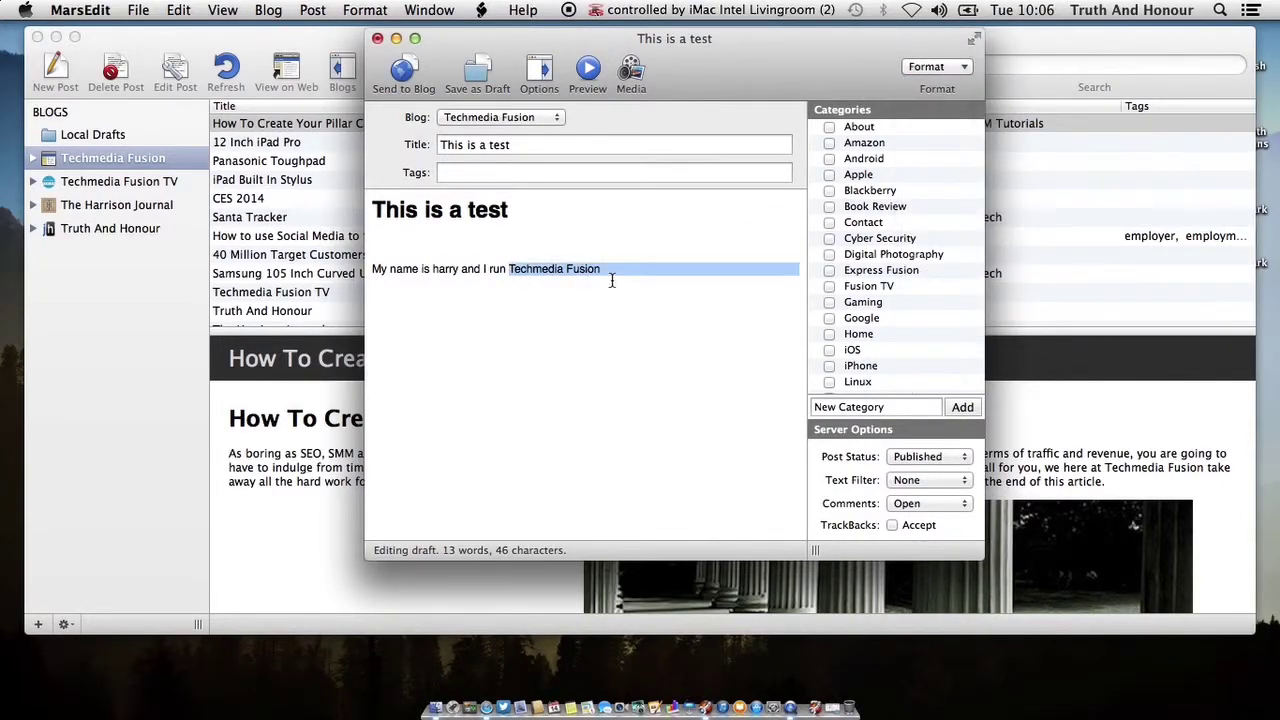
pyautogui.click(955, 68)
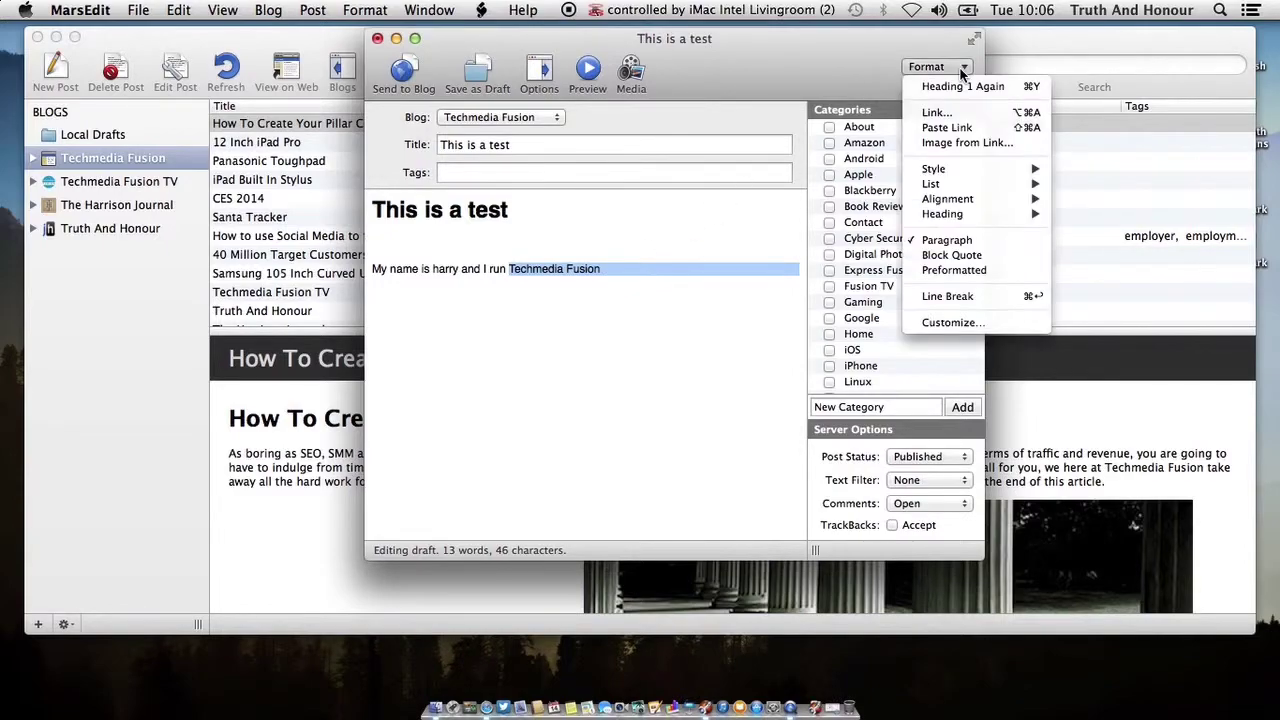
pyautogui.click(955, 113)
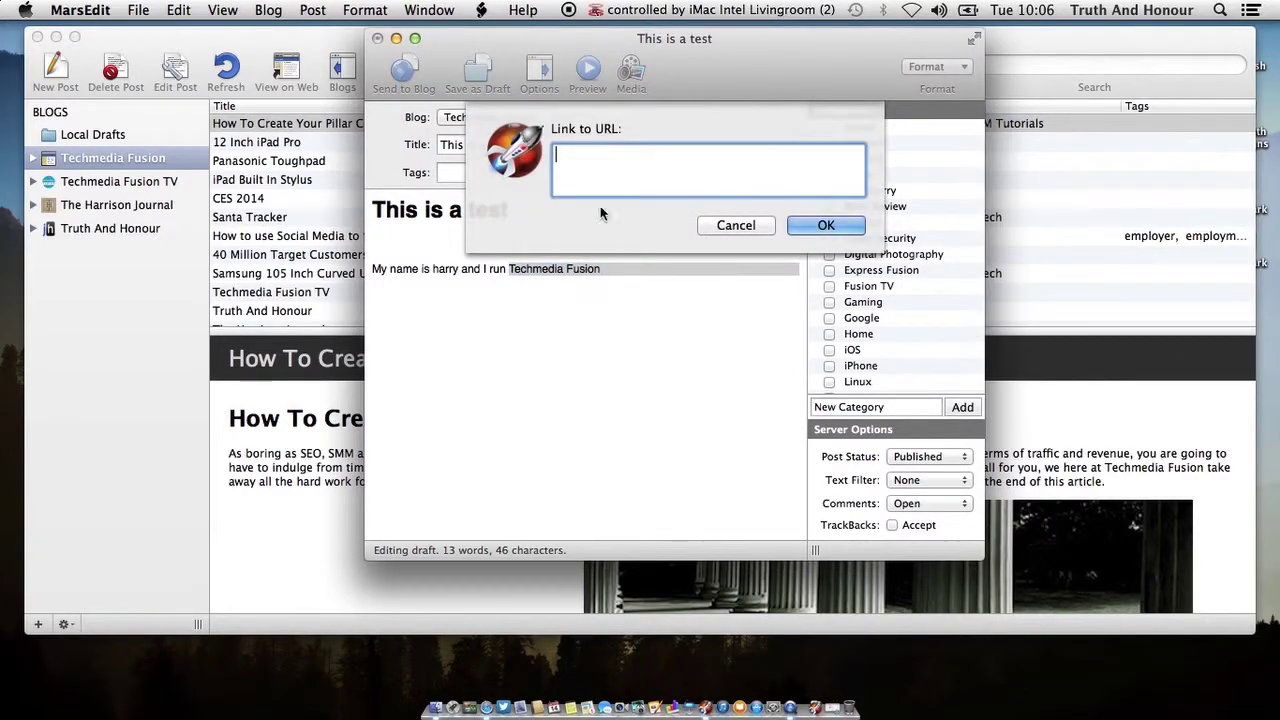
pyautogui.click(730, 224)
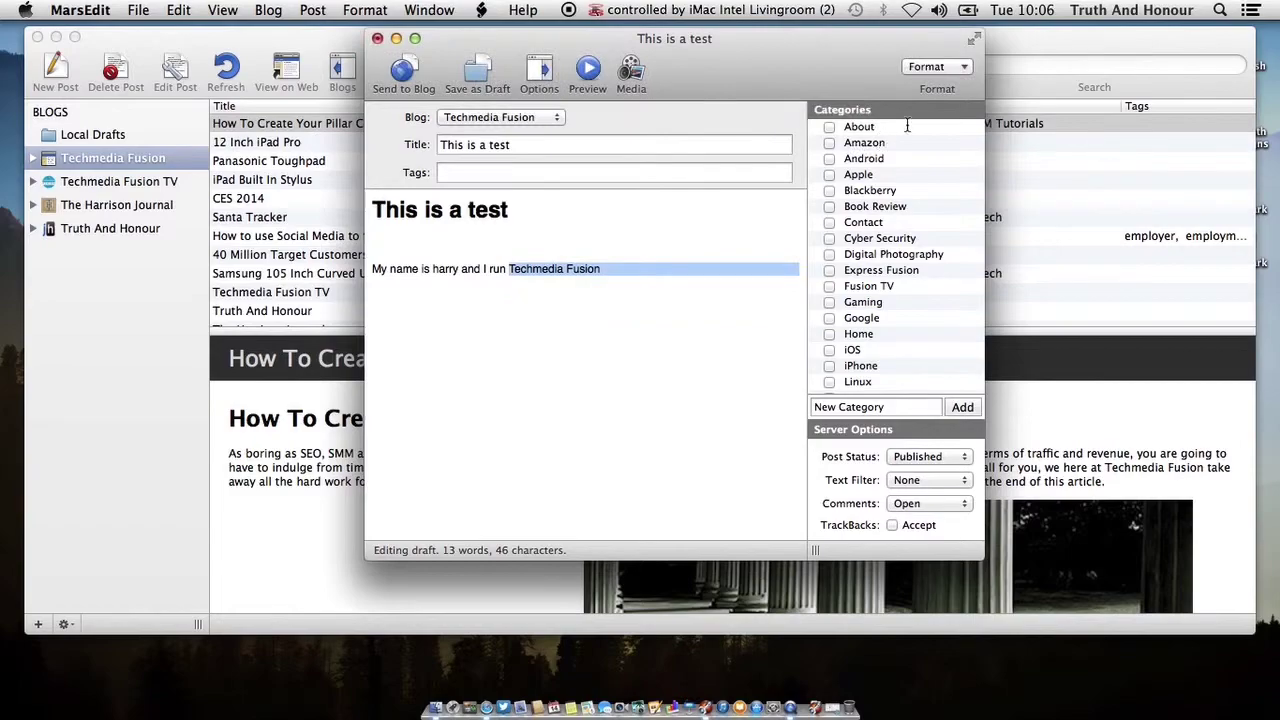
# Browse the Format menu's Style and Alignment submenus without applying changes, then deselect the text.
pyautogui.click(967, 67)
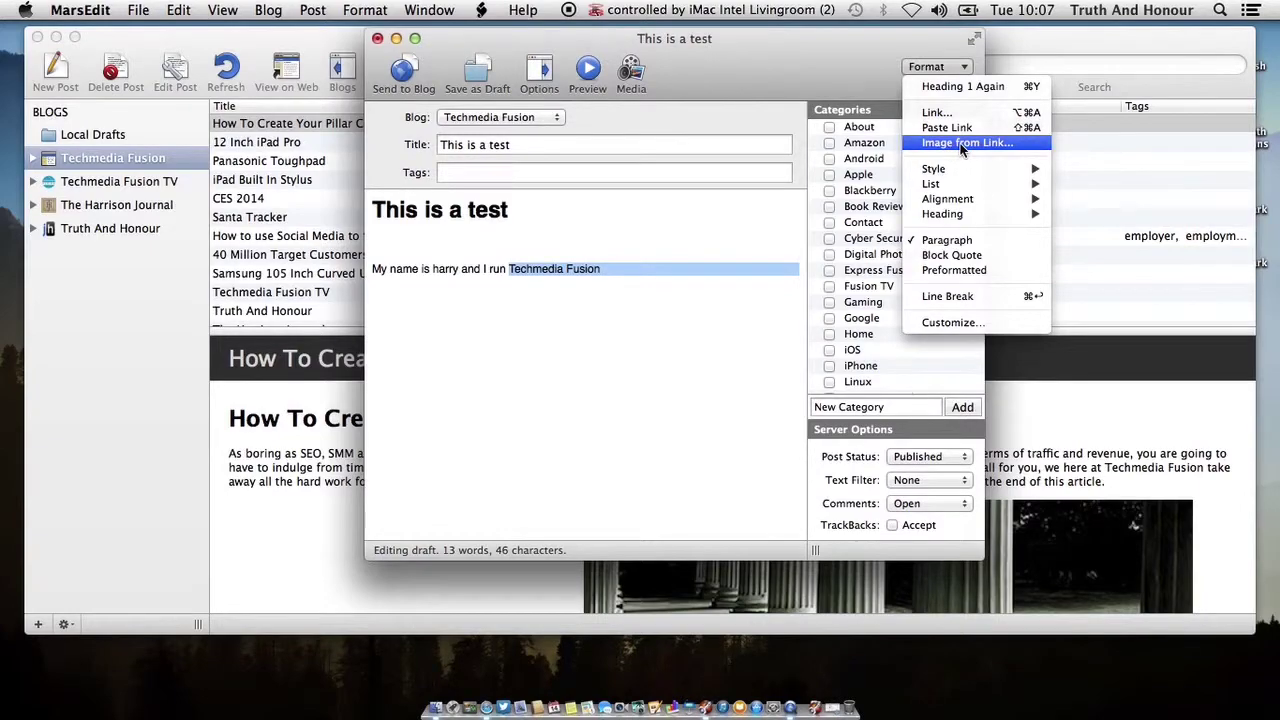
pyautogui.moveTo(958, 172)
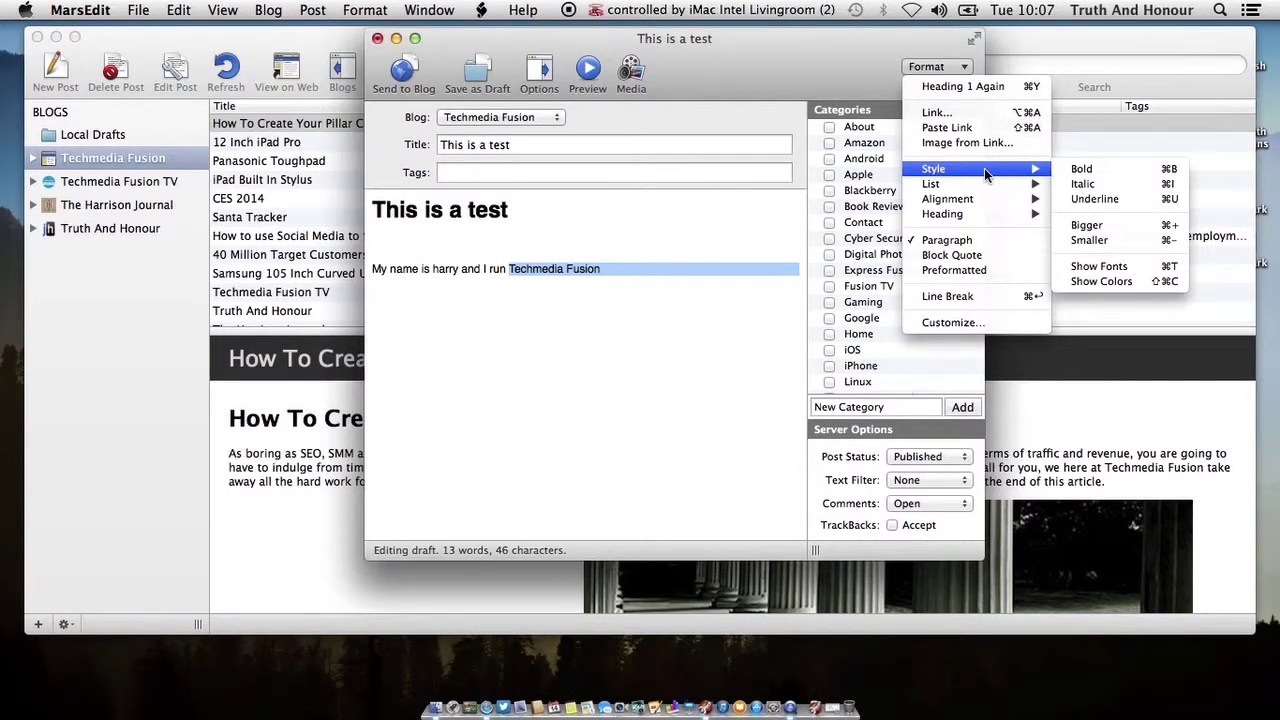
pyautogui.moveTo(966, 201)
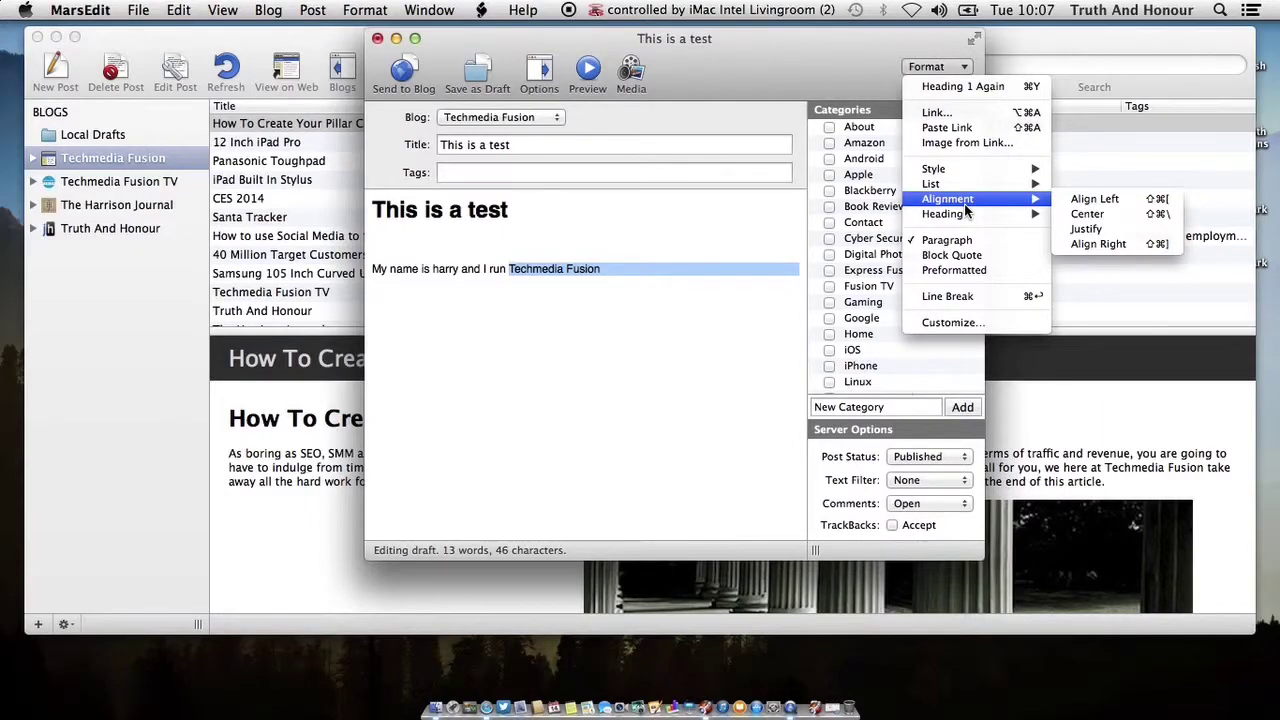
pyautogui.click(751, 347)
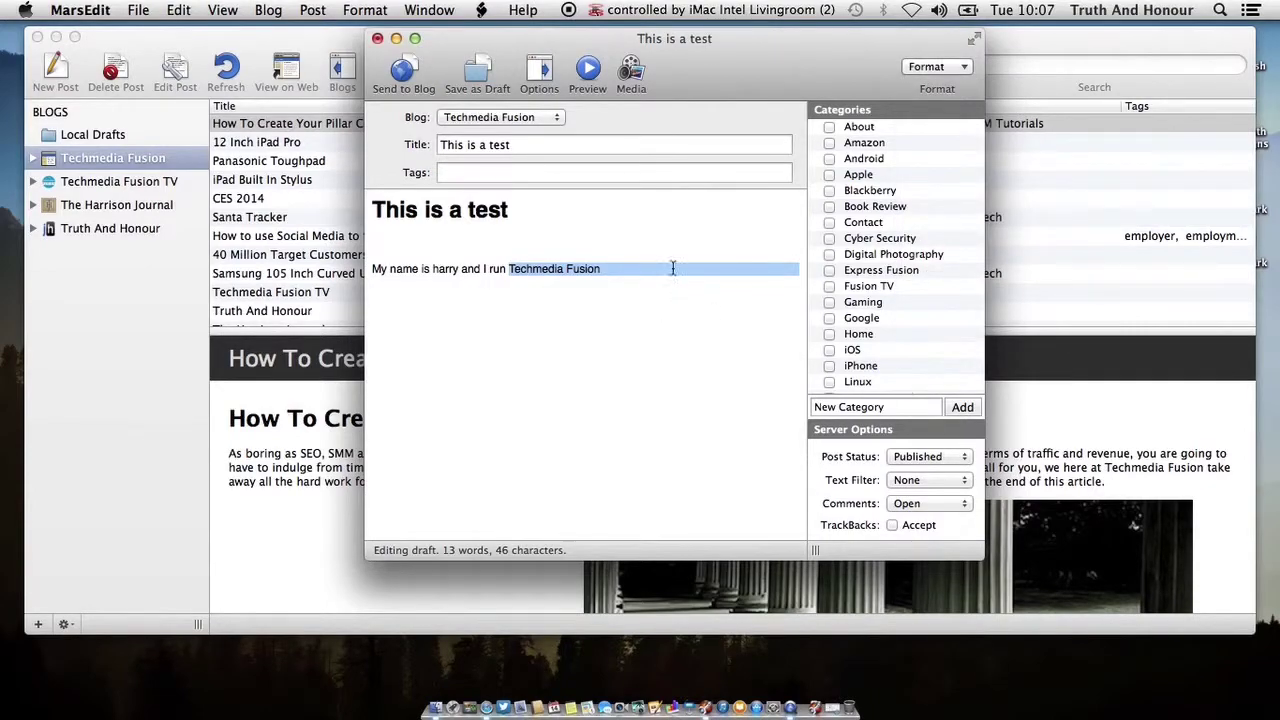
pyautogui.click(599, 377)
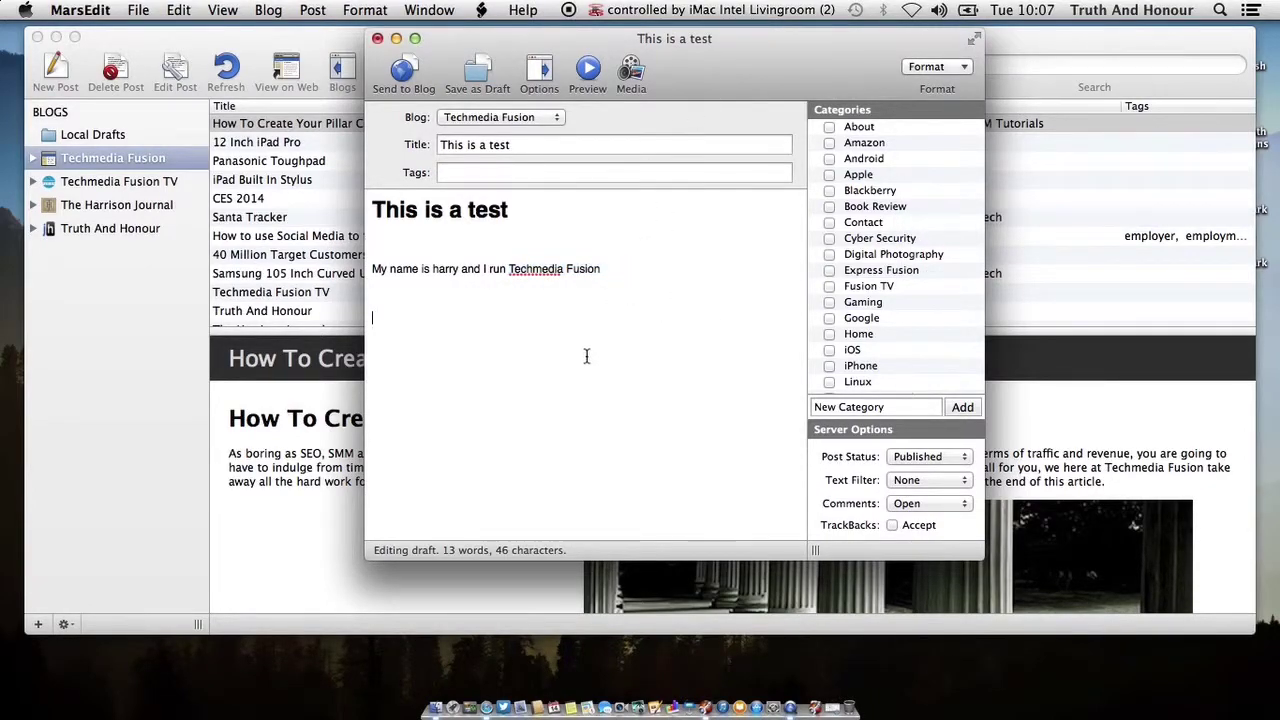
# Insert the 250×250 T&H Watermark.png from the Watermark folder into the post body.
pyautogui.click(631, 70)
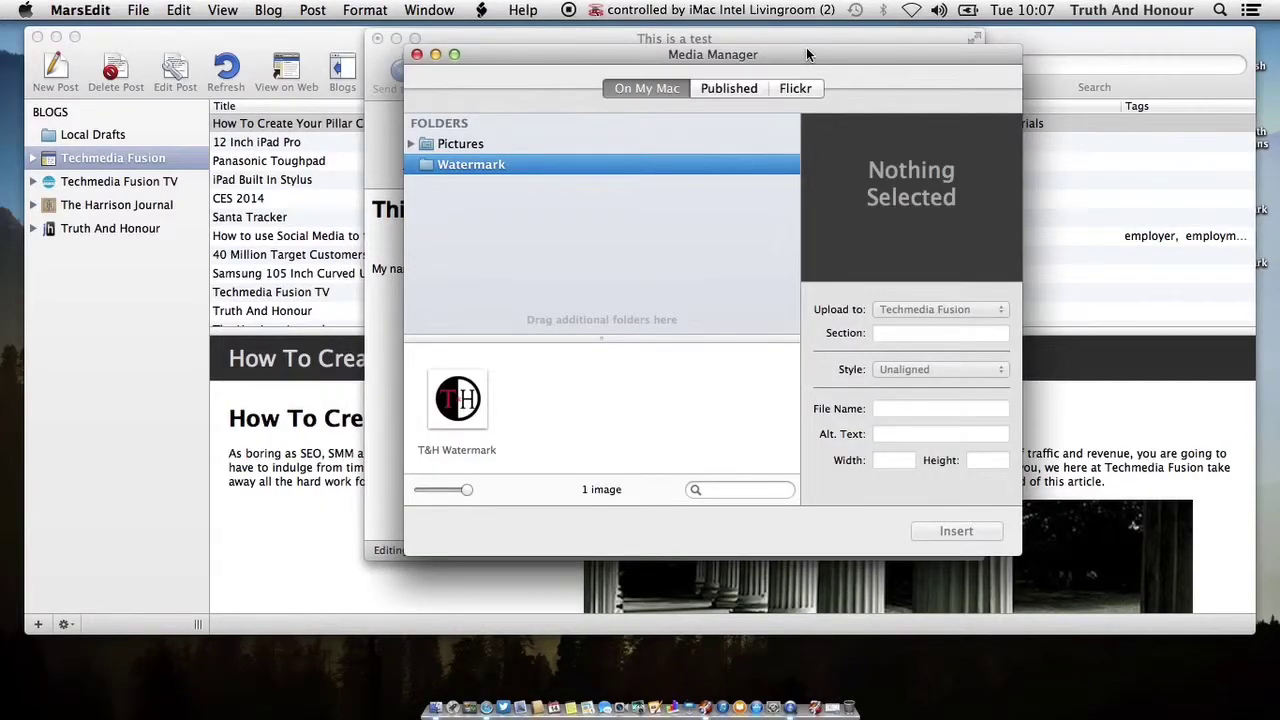
pyautogui.moveTo(806, 47); pyautogui.dragTo(800, 47)
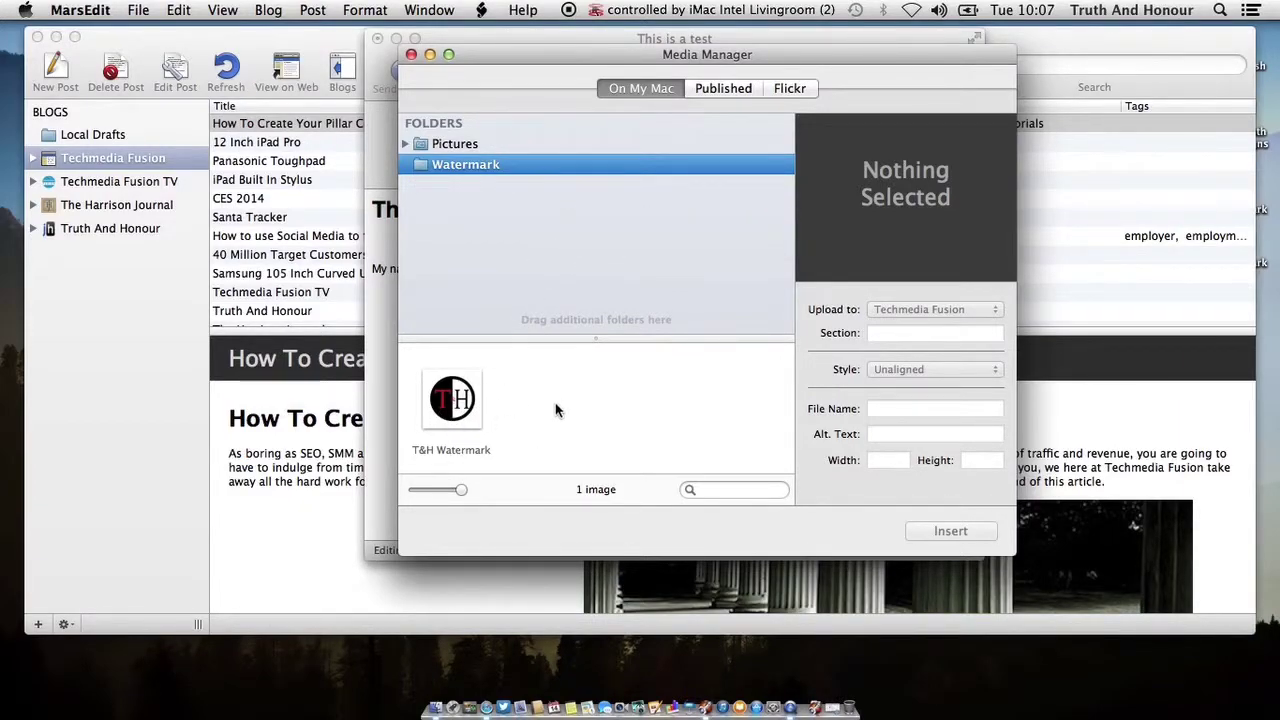
pyautogui.click(462, 405)
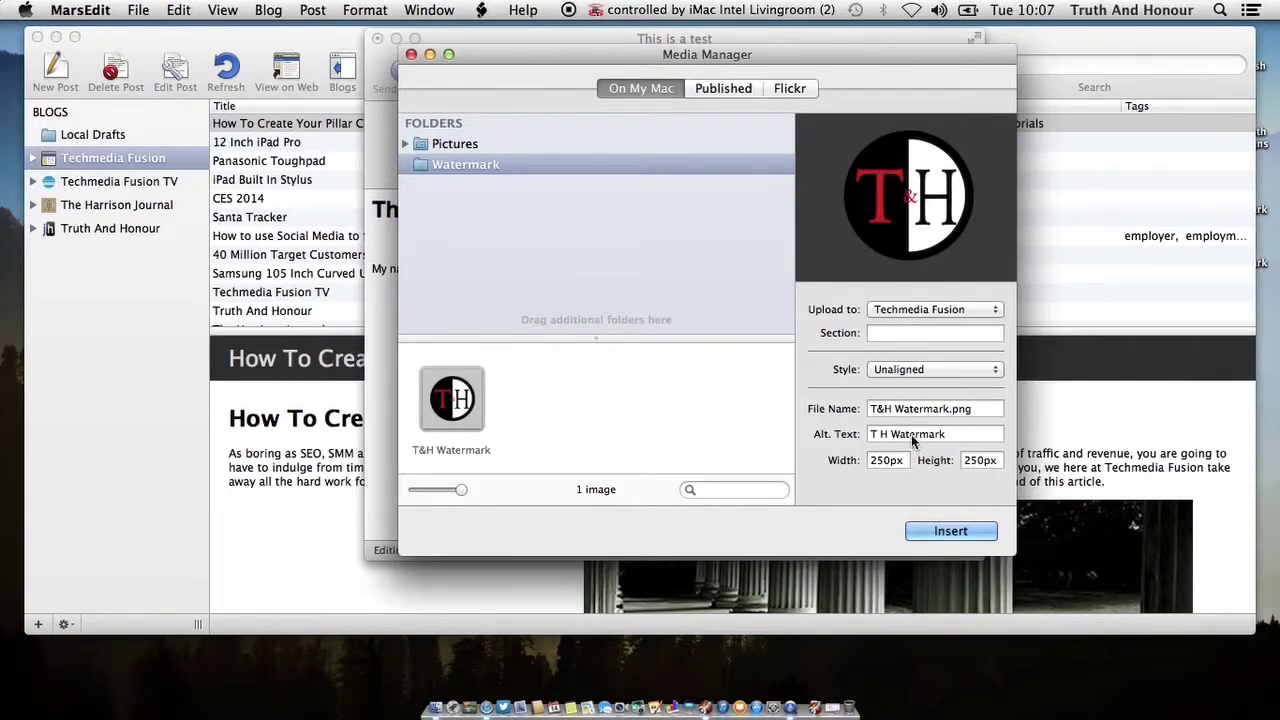
pyautogui.click(941, 531)
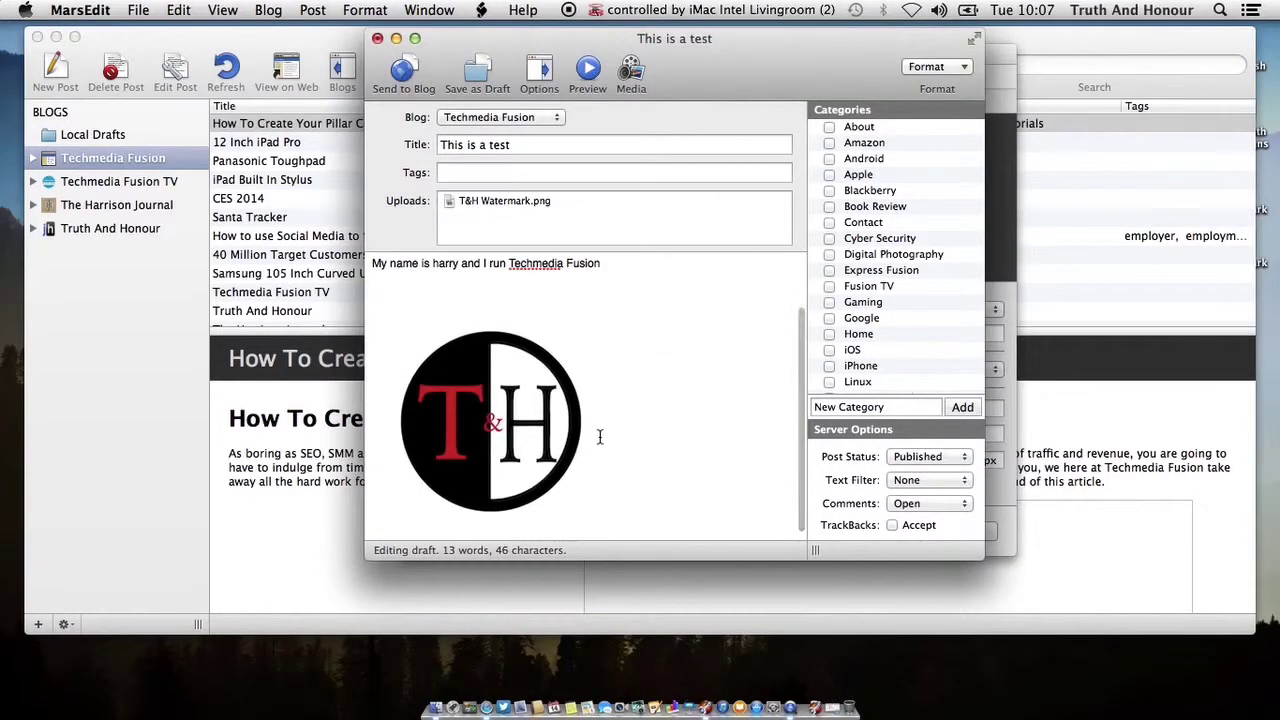
# Add an empty line below the image and file the post under Express Fusion.
pyautogui.scroll(-1, 724, 437)
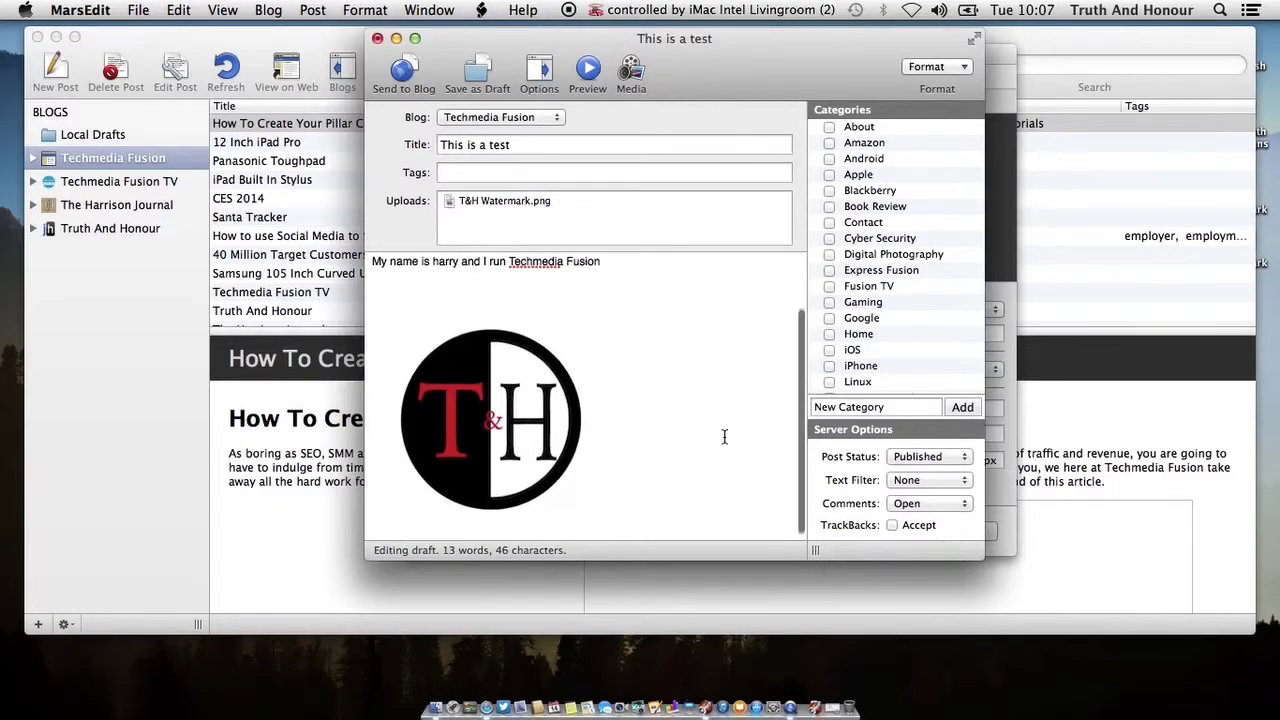
pyautogui.press('Return')
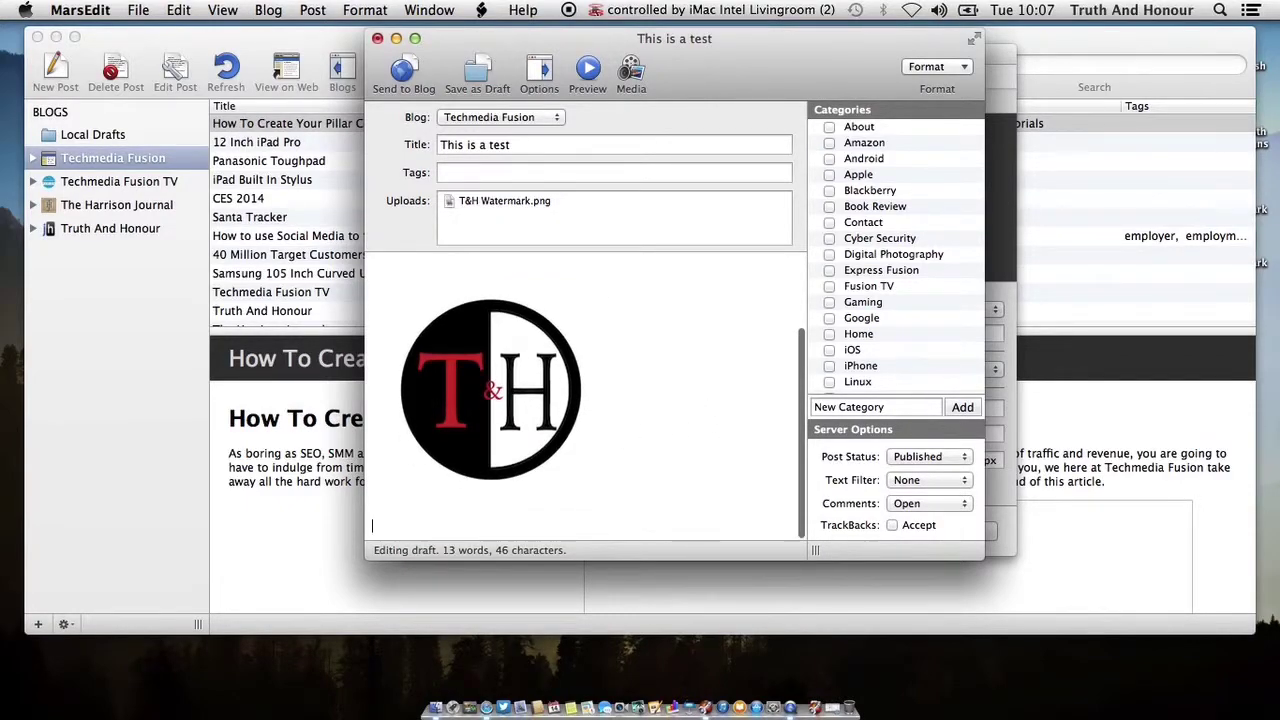
pyautogui.scroll(3, 681, 398)
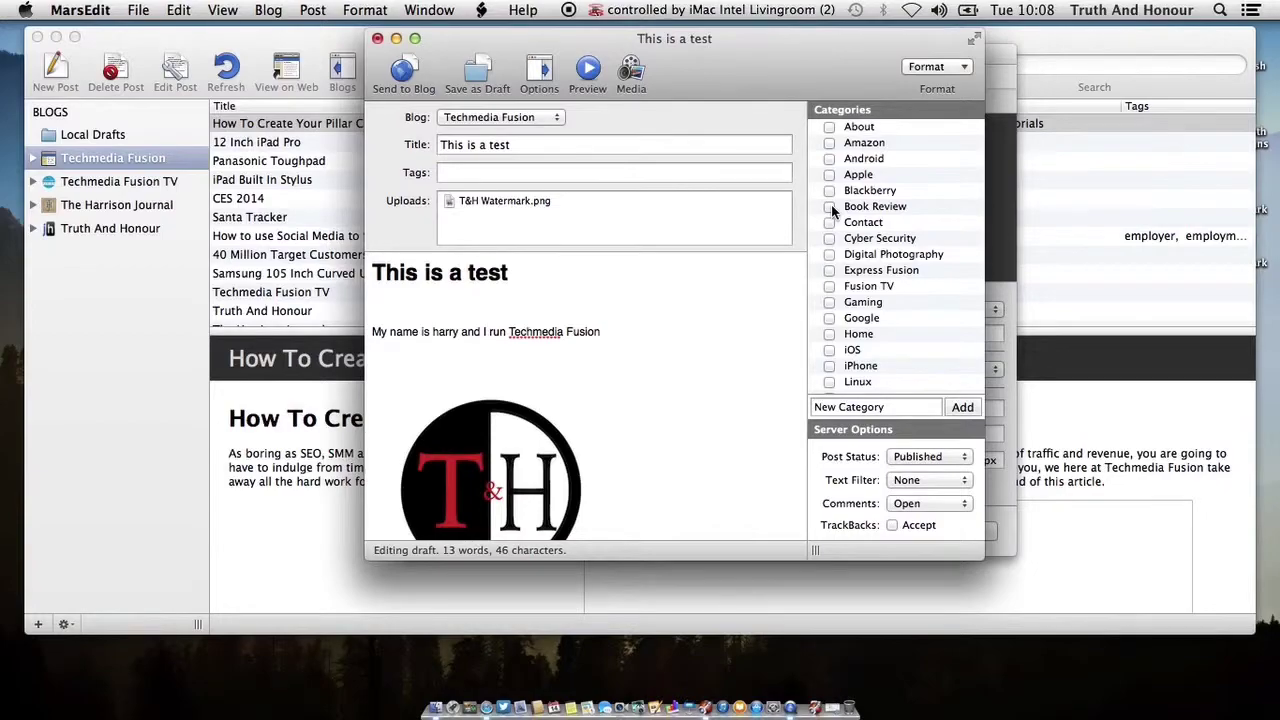
pyautogui.click(830, 270)
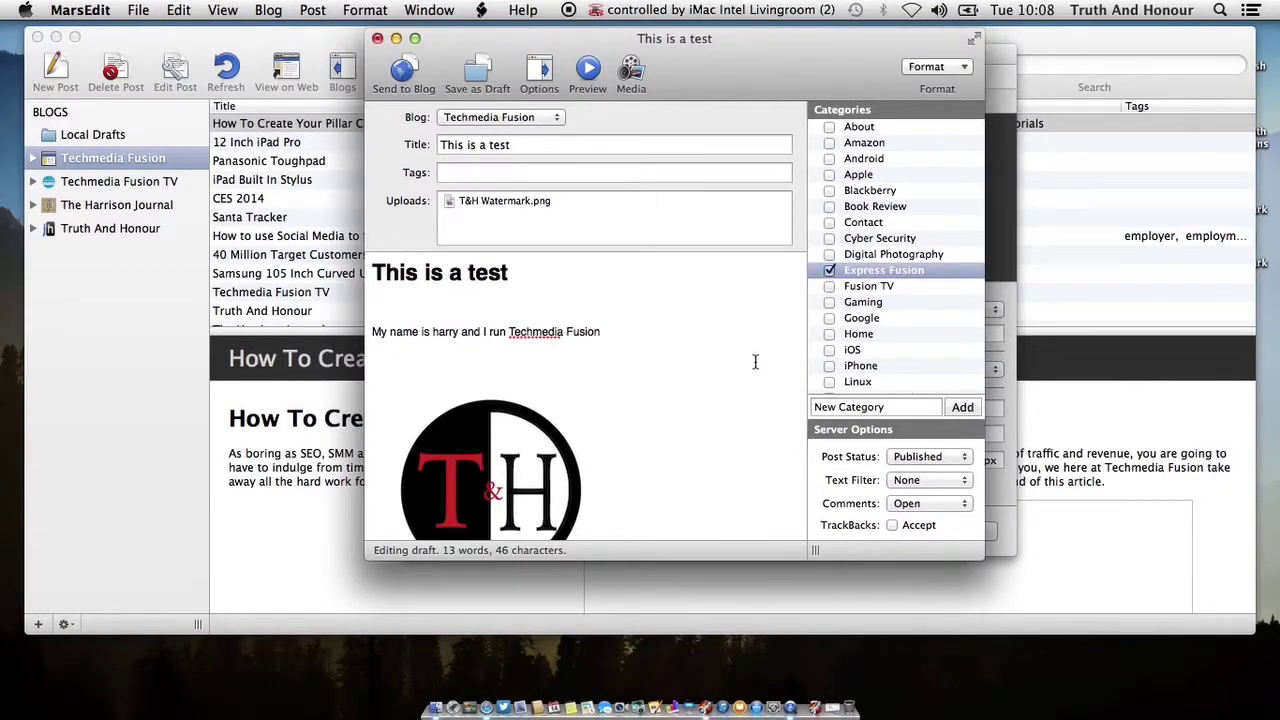
# Set the post status to Draft with comments Open, and save it as a local draft.
pyautogui.click(962, 458)
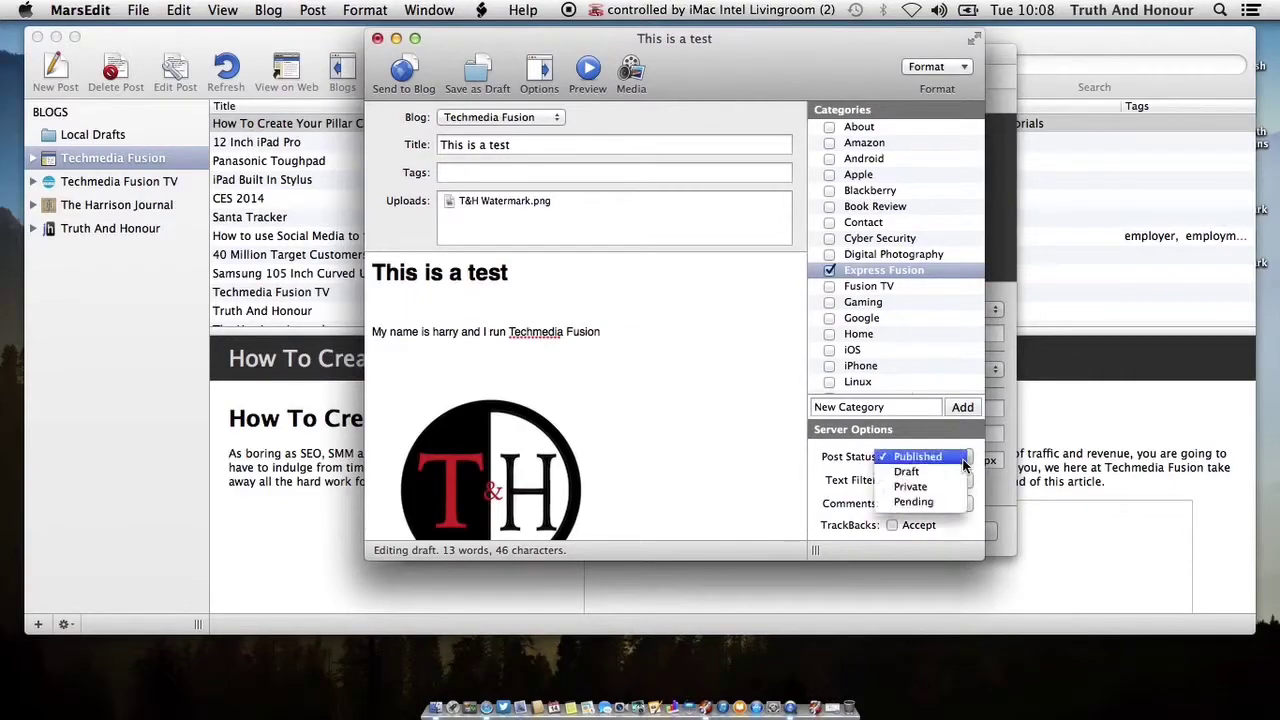
pyautogui.click(927, 473)
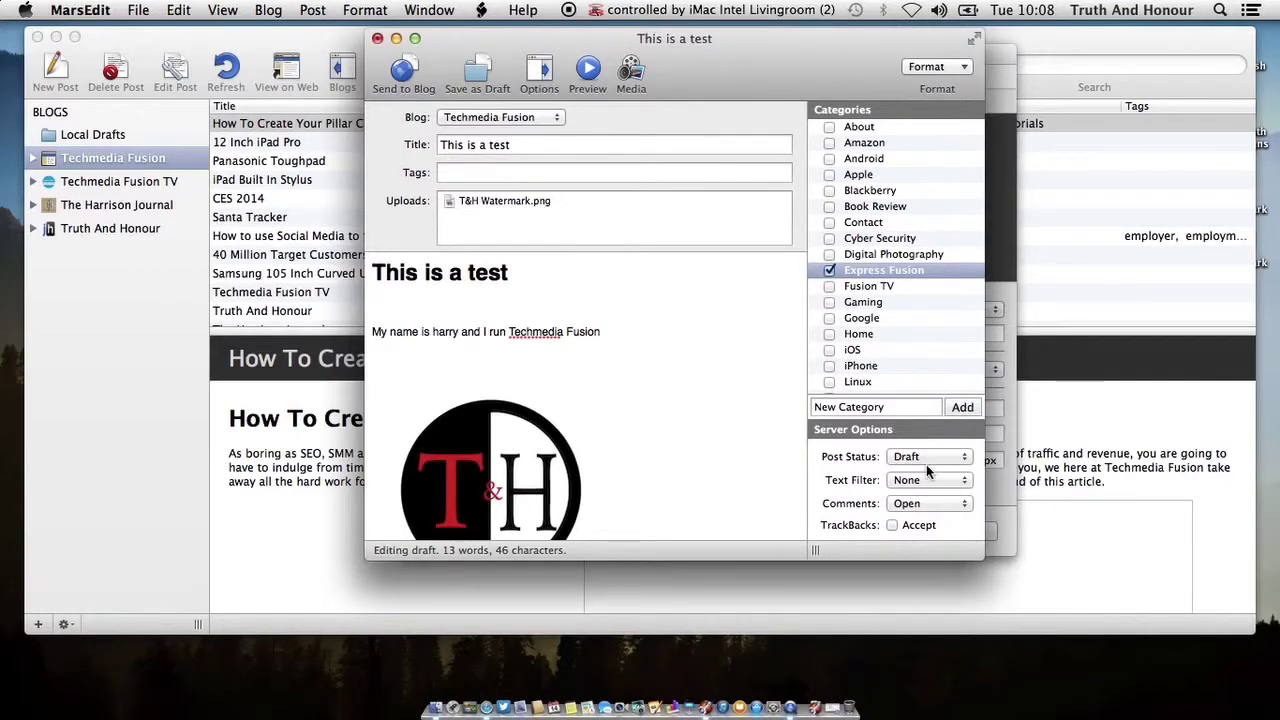
pyautogui.click(963, 505)
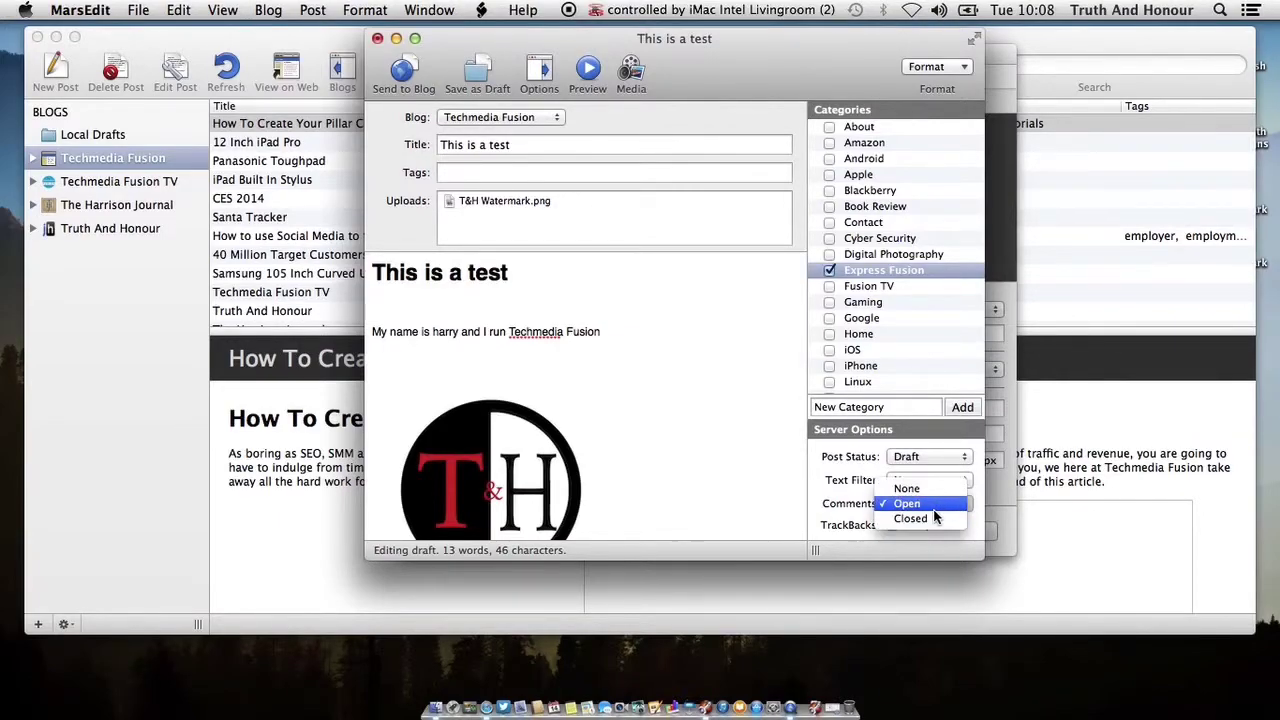
pyautogui.click(935, 504)
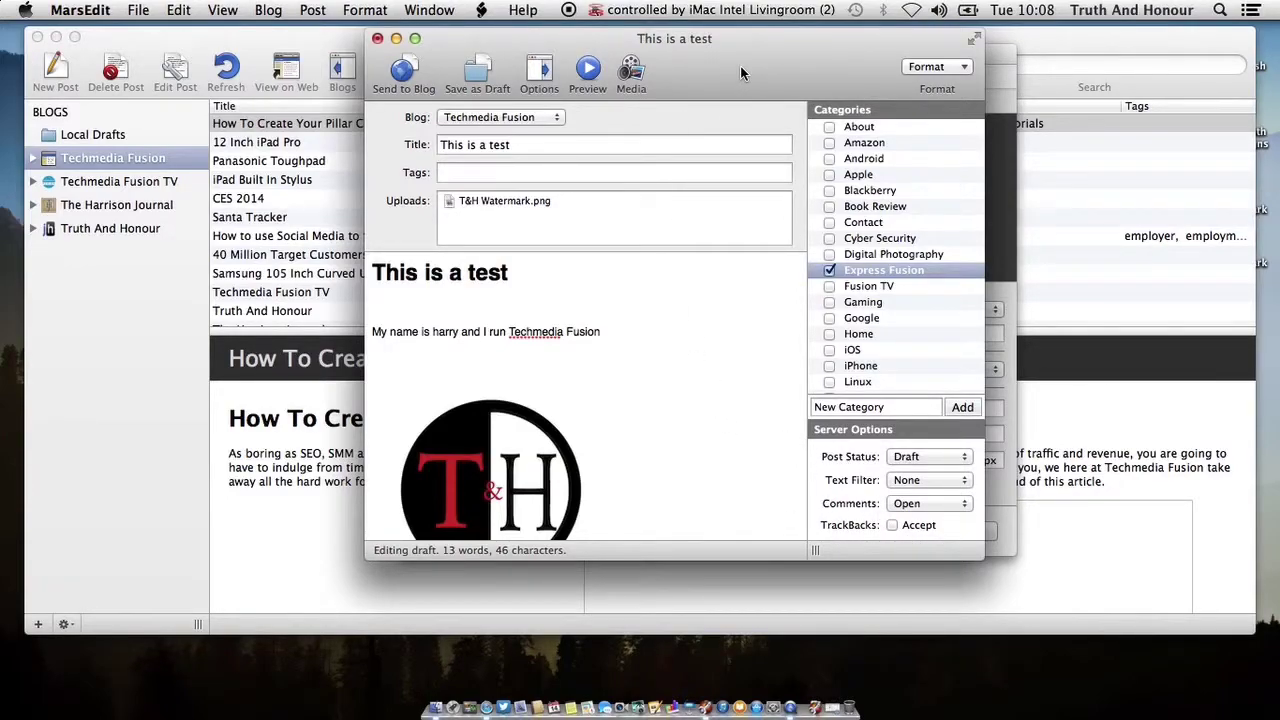
pyautogui.click(478, 75)
# Close the post editor, browse the Flickr tab in Media Manager, then close Media Manager.
pyautogui.click(378, 42)
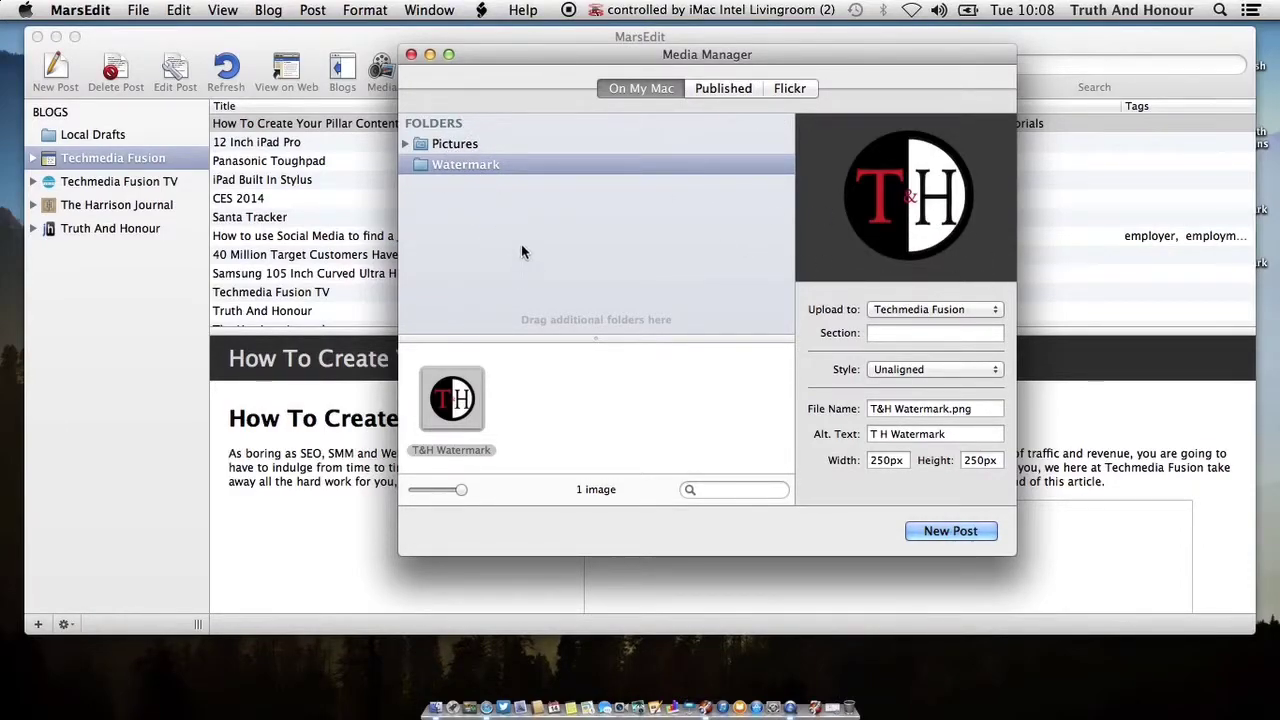
pyautogui.click(792, 89)
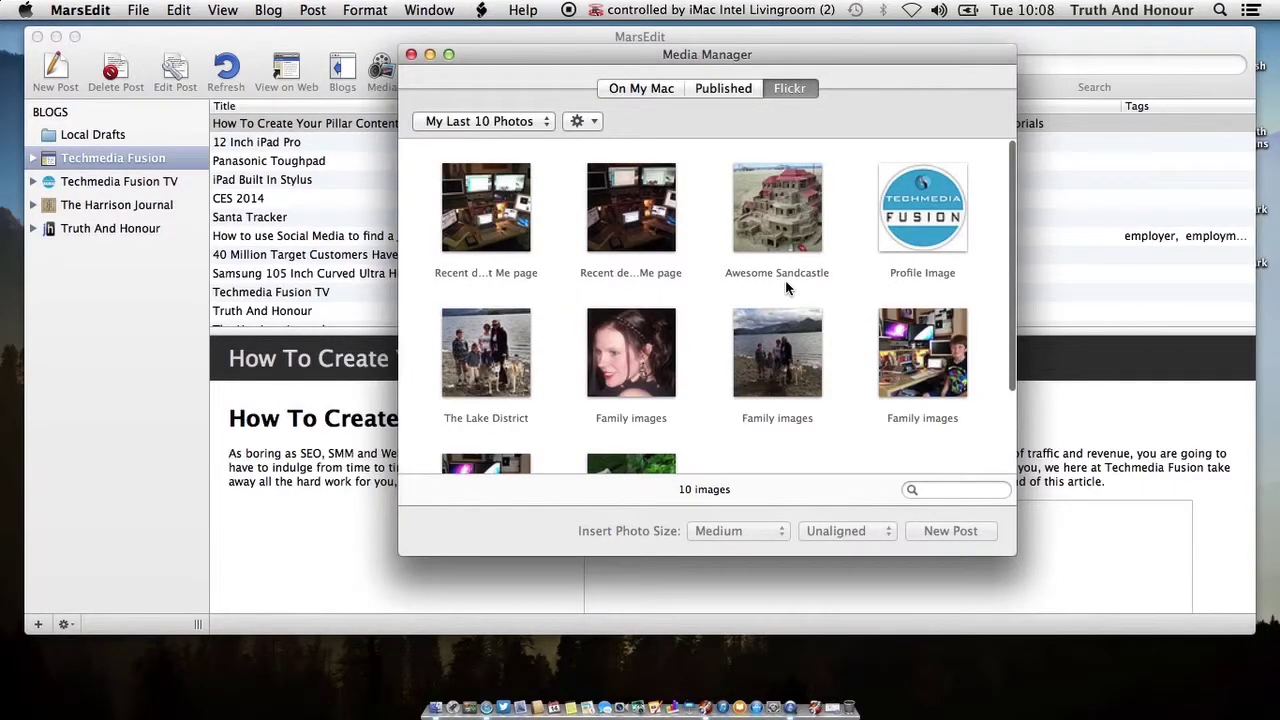
pyautogui.scroll(-3, 786, 287)
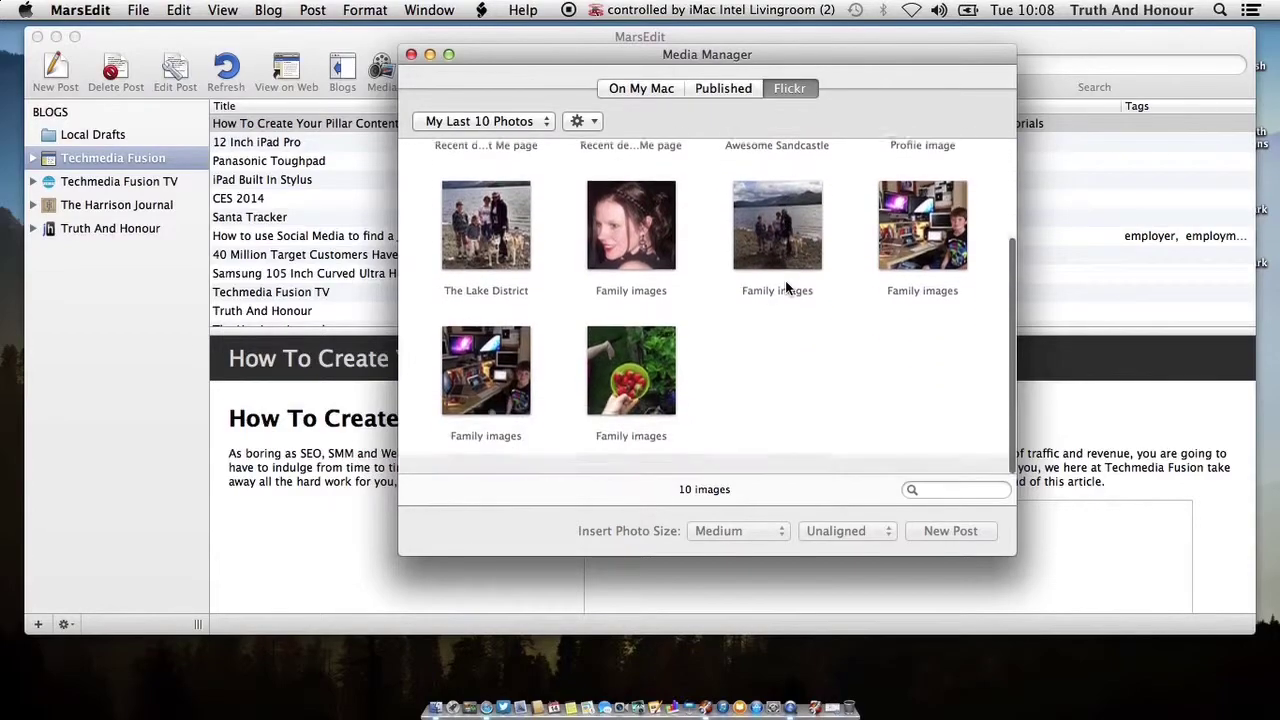
pyautogui.scroll(3, 786, 287)
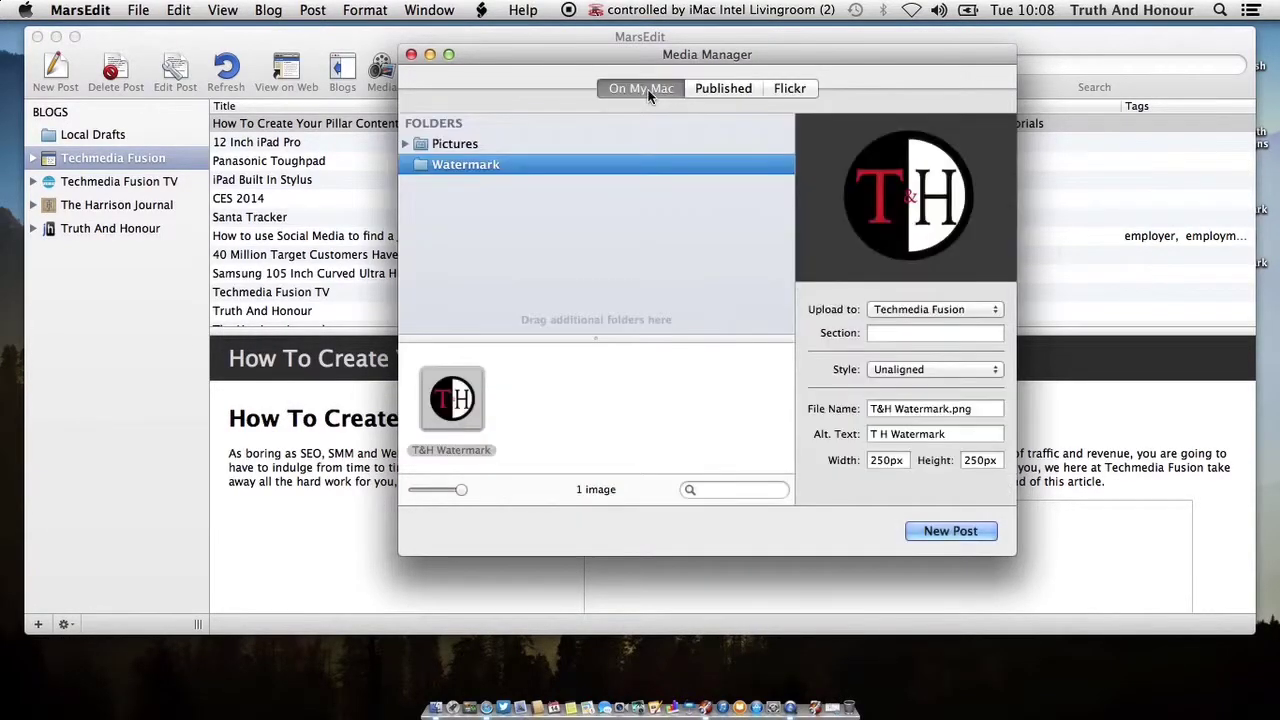
pyautogui.click(411, 55)
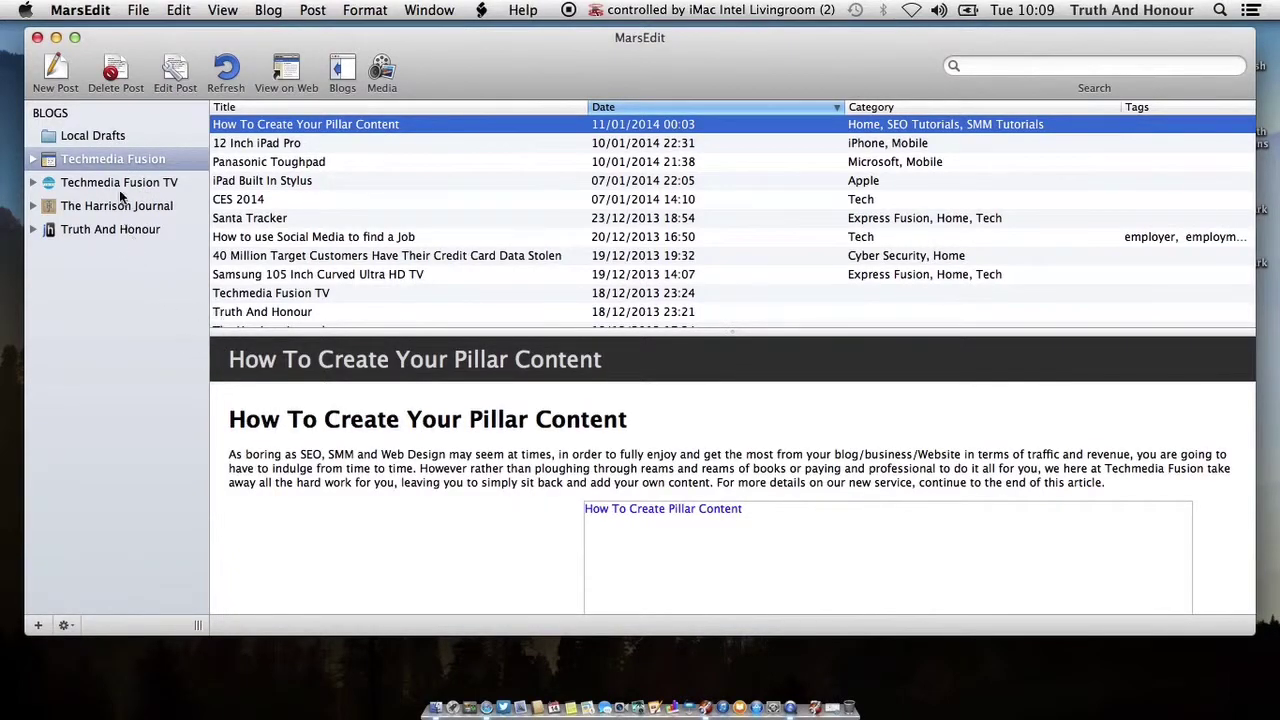
# Show Local Drafts, turn Wi-Fi back on, and open the 'This is a test' draft.
pyautogui.click(103, 135)
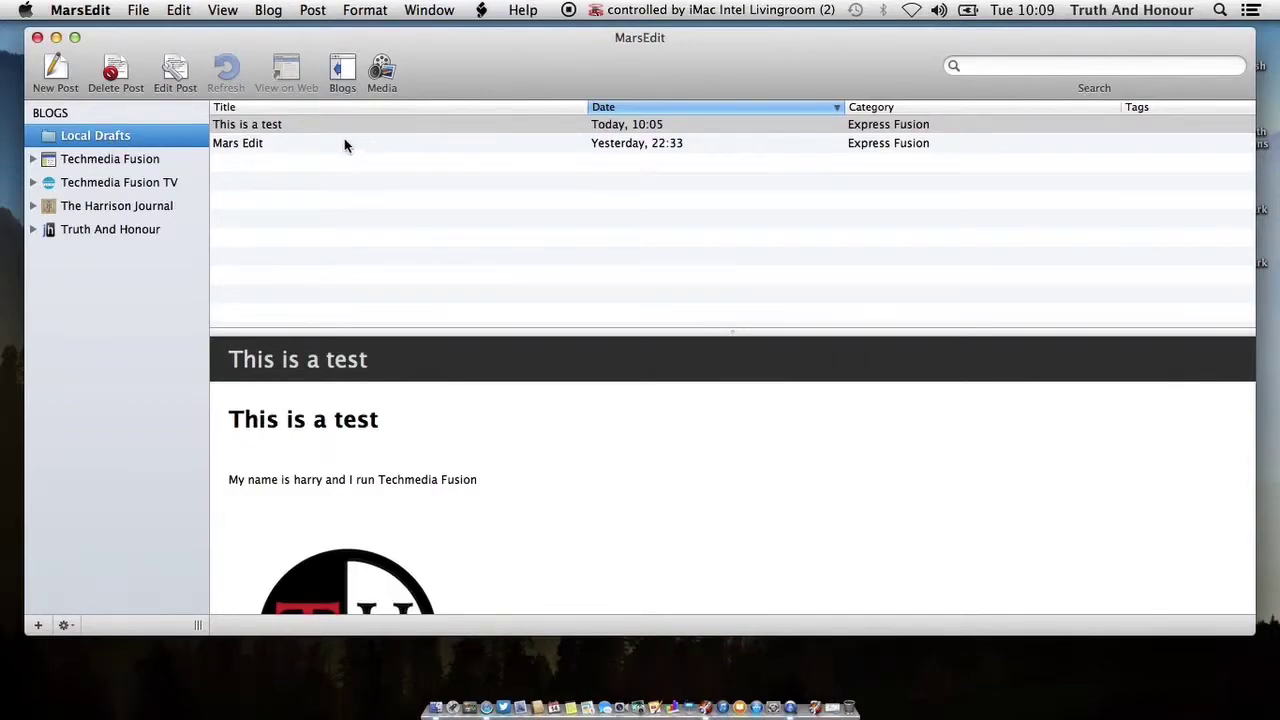
pyautogui.scroll(-5, 656, 561)
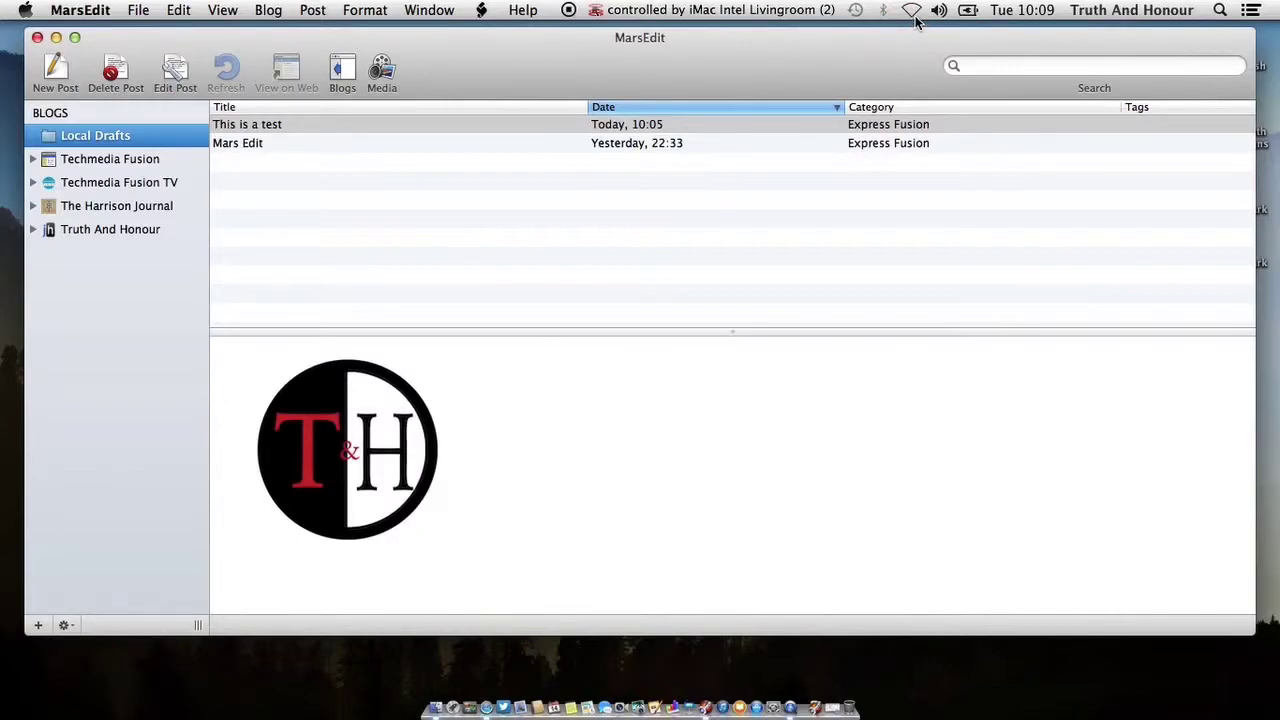
pyautogui.click(911, 11)
pyautogui.click(932, 55)
pyautogui.doubleClick(447, 123)
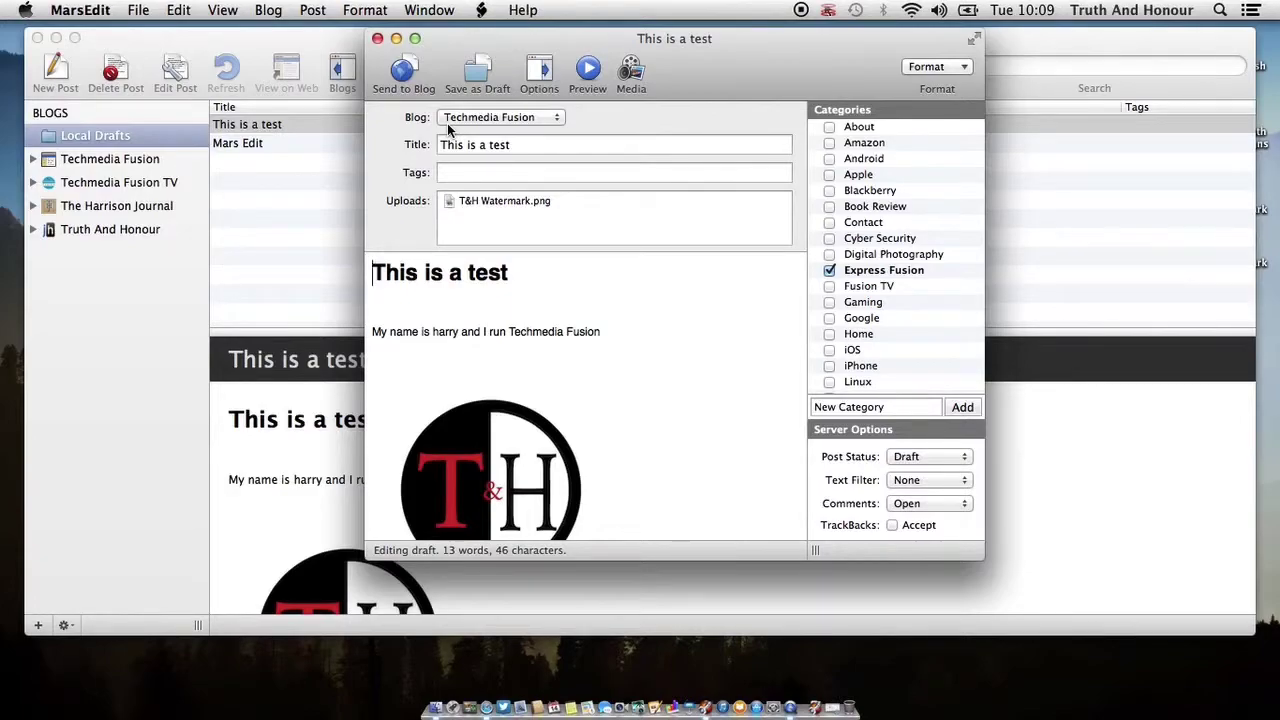
# Close the draft editor, select Techmedia Fusion, and open its blog settings.
pyautogui.click(377, 39)
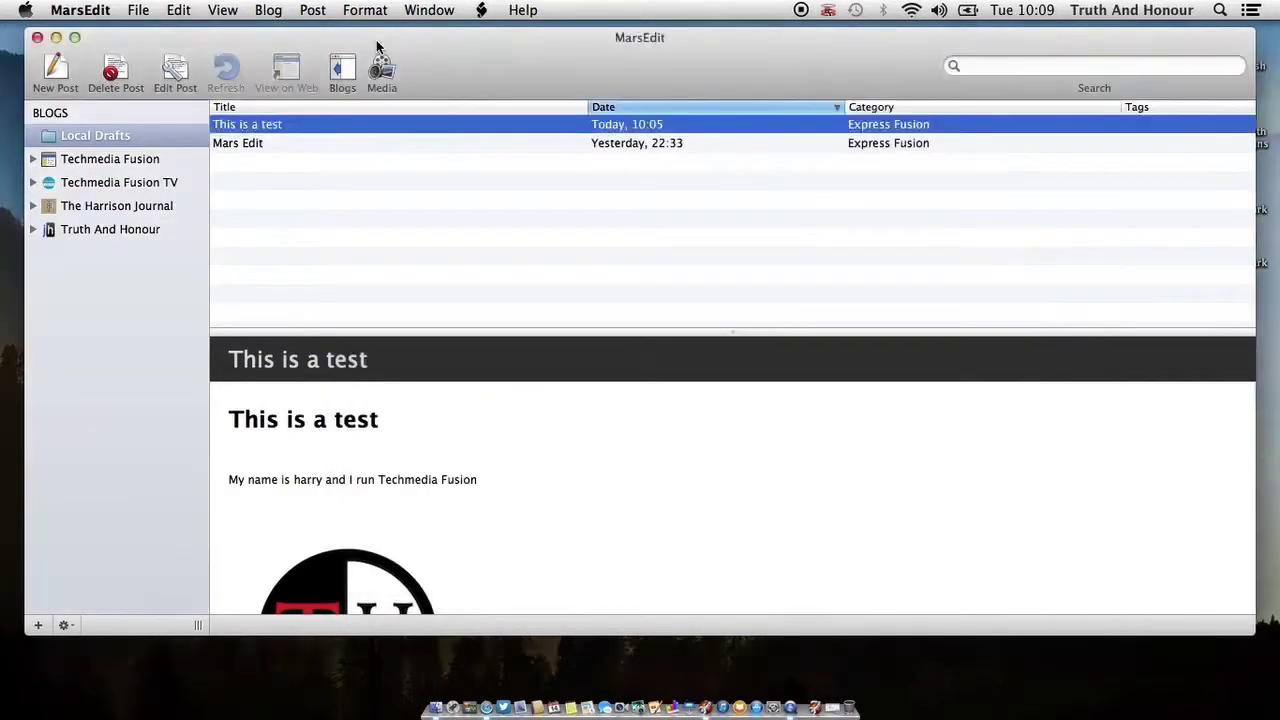
pyautogui.click(150, 162)
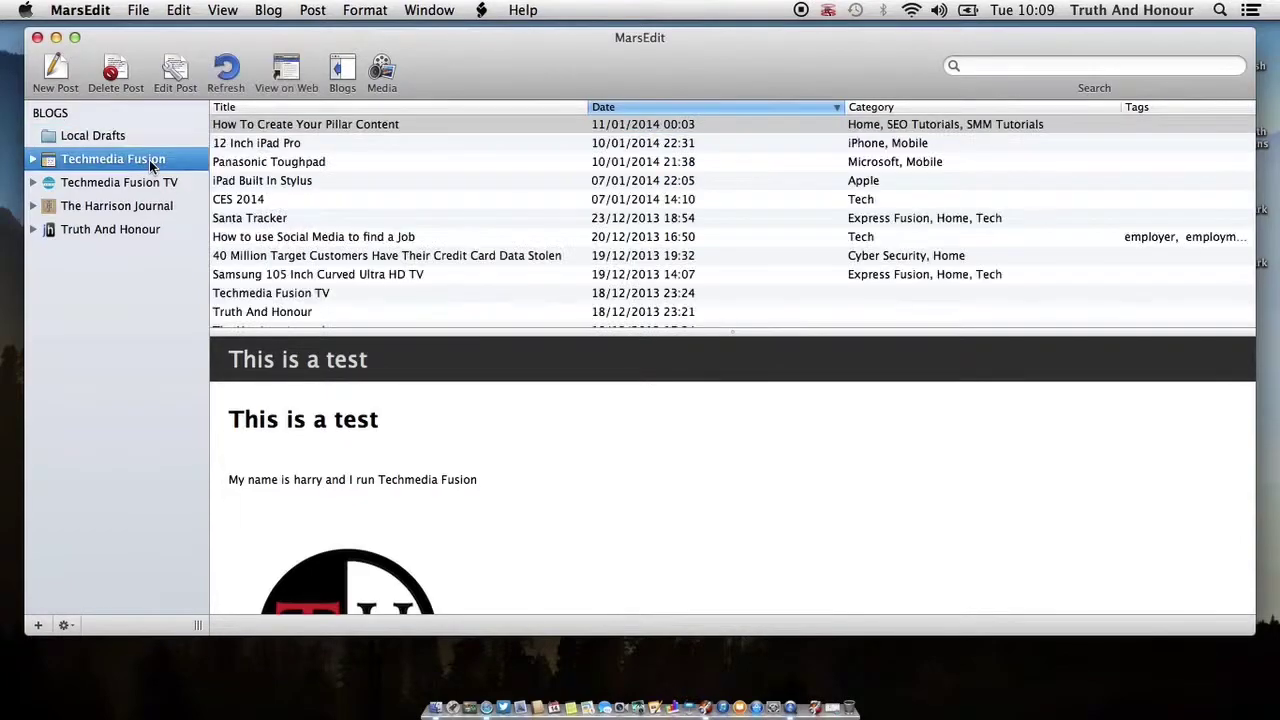
pyautogui.click(63, 626)
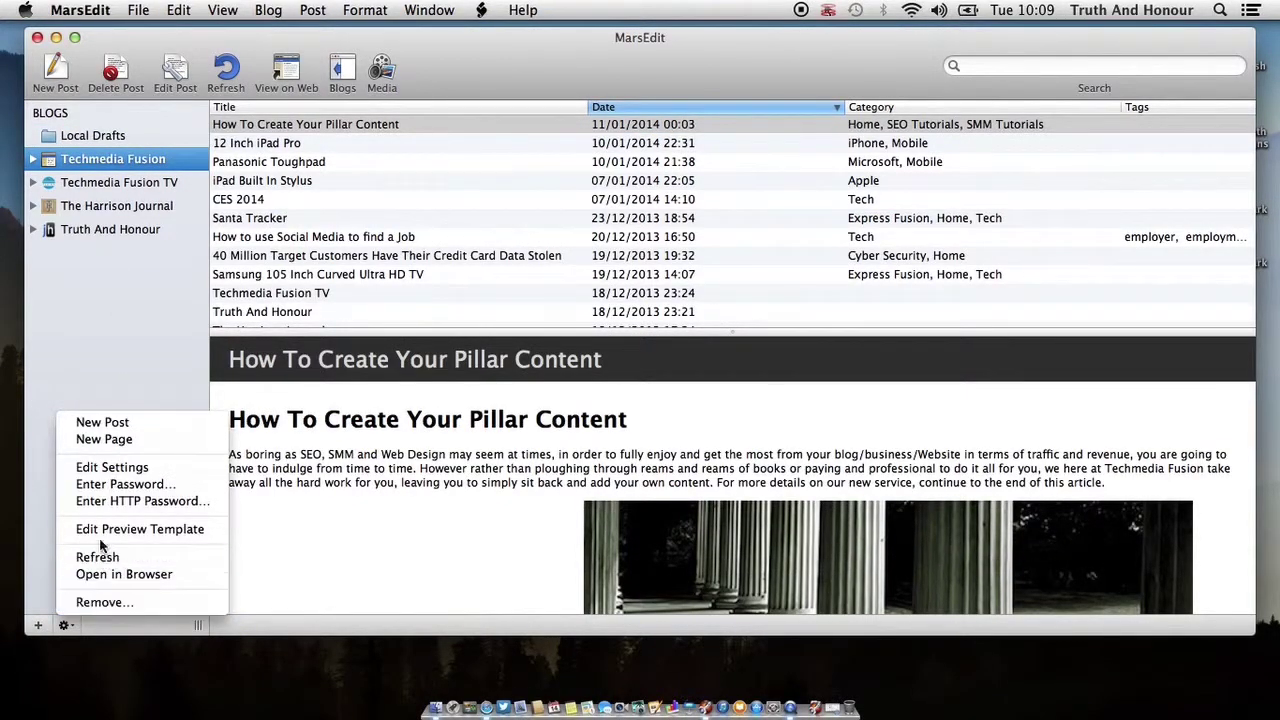
pyautogui.click(112, 467)
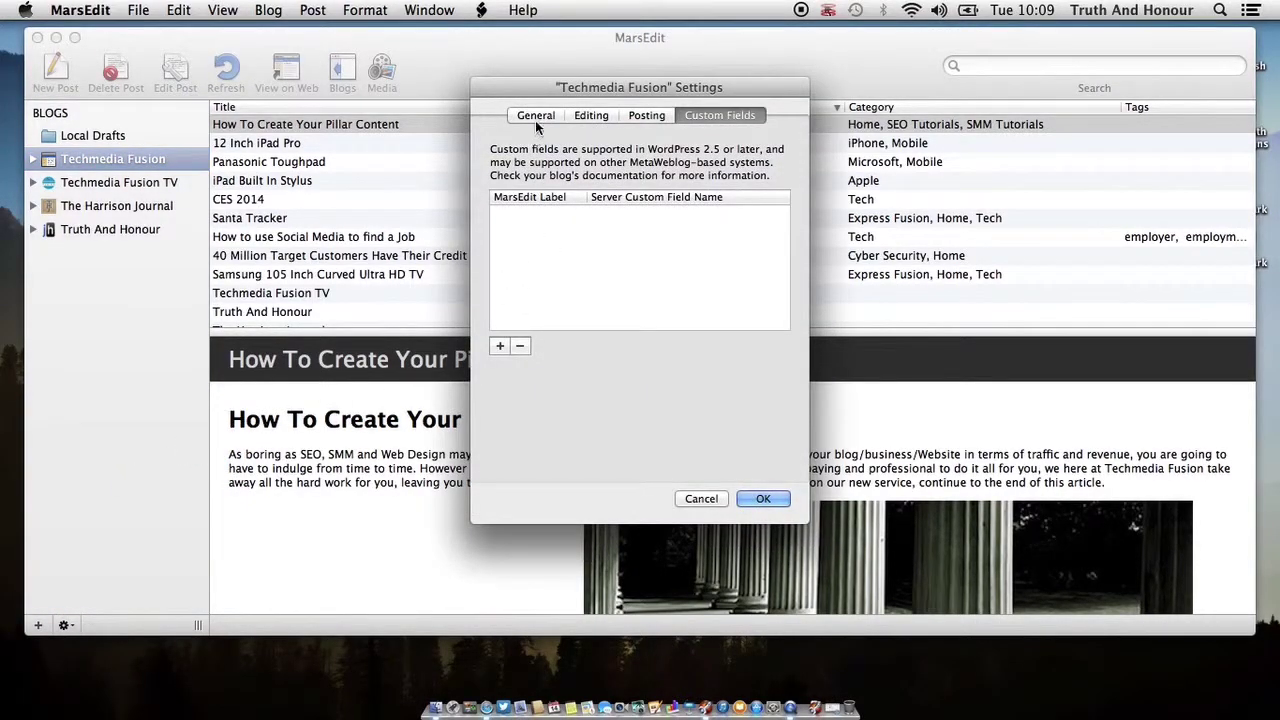
# Review the General, Editing and posting warning settings tabs, then cancel without changes.
pyautogui.click(539, 114)
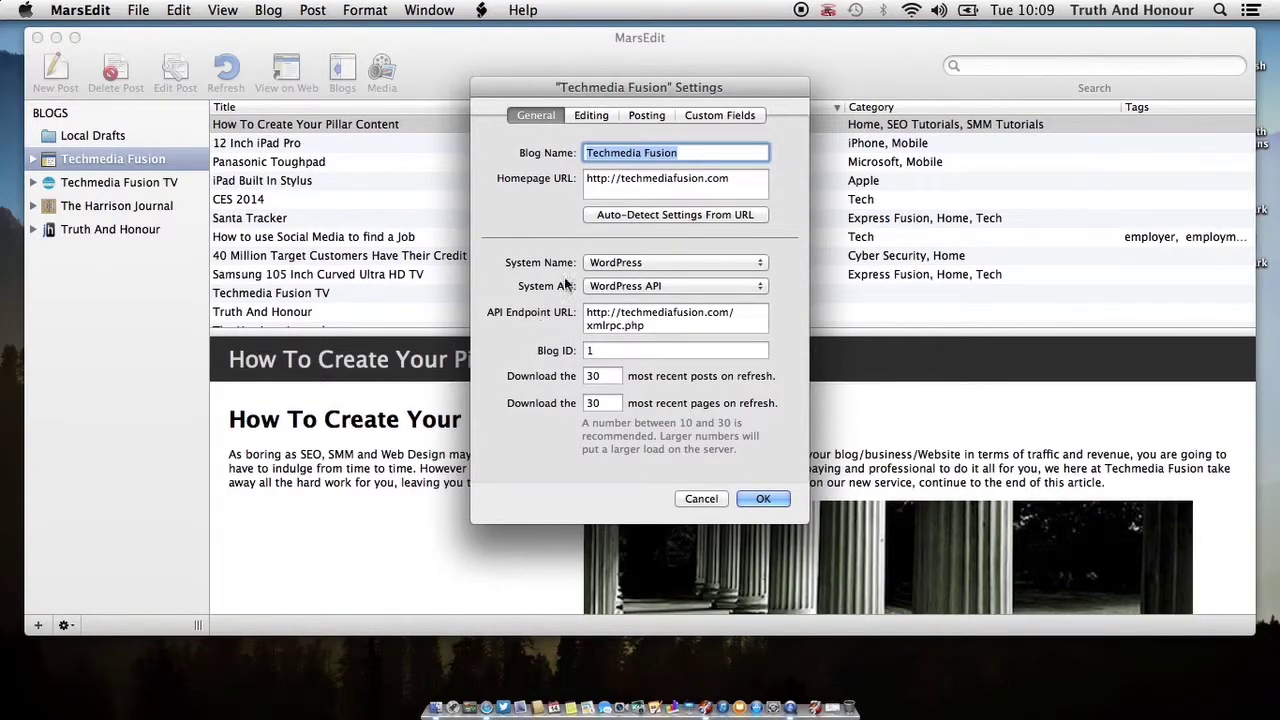
pyautogui.click(593, 118)
pyautogui.click(649, 117)
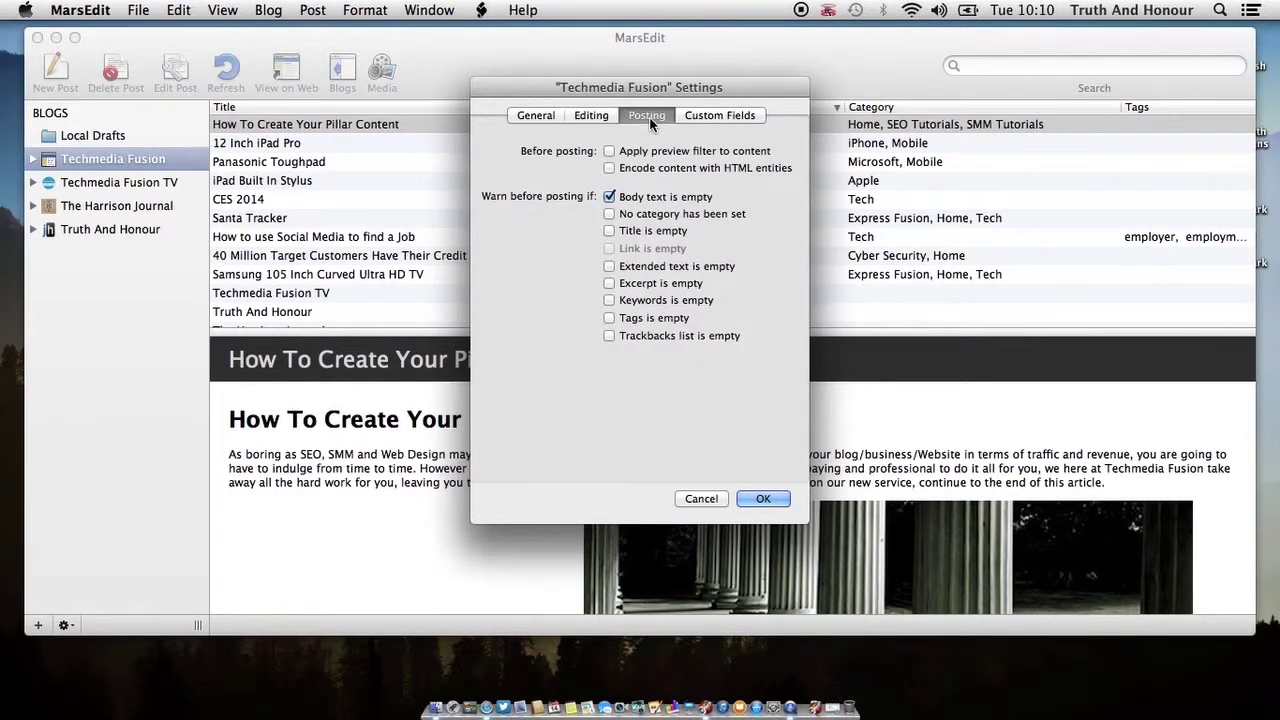
pyautogui.click(702, 497)
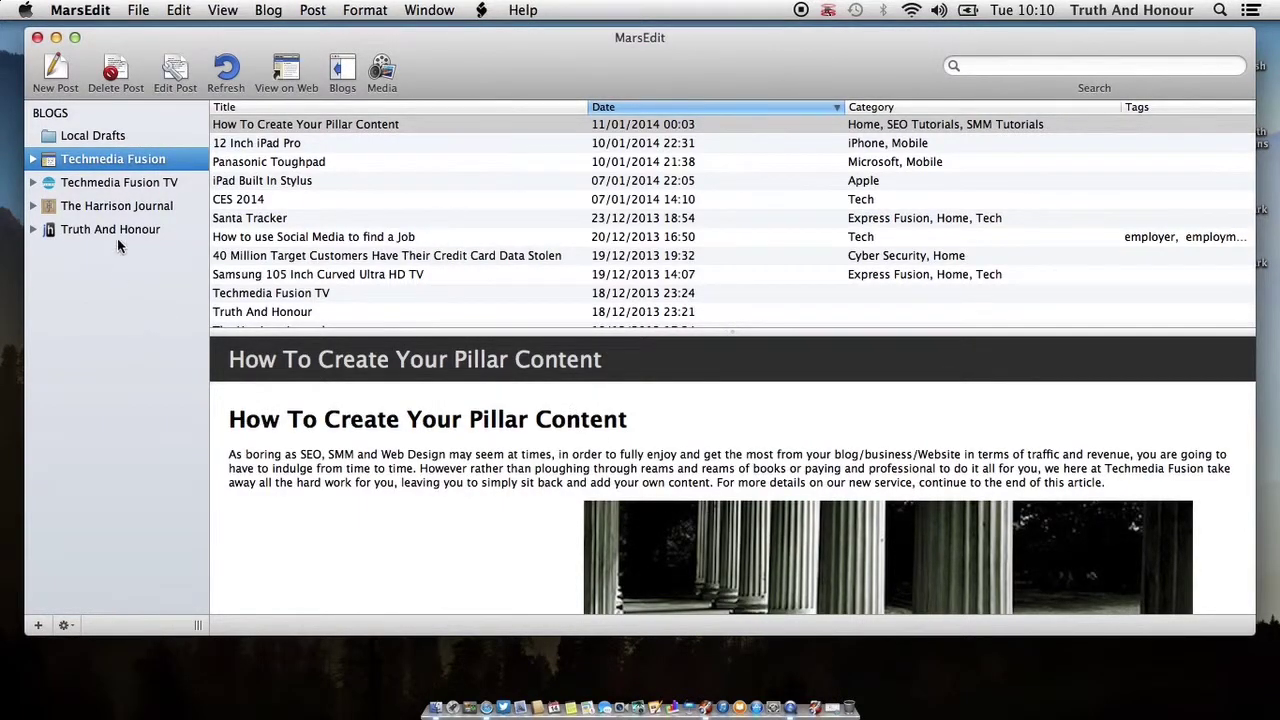
pyautogui.click(118, 183)
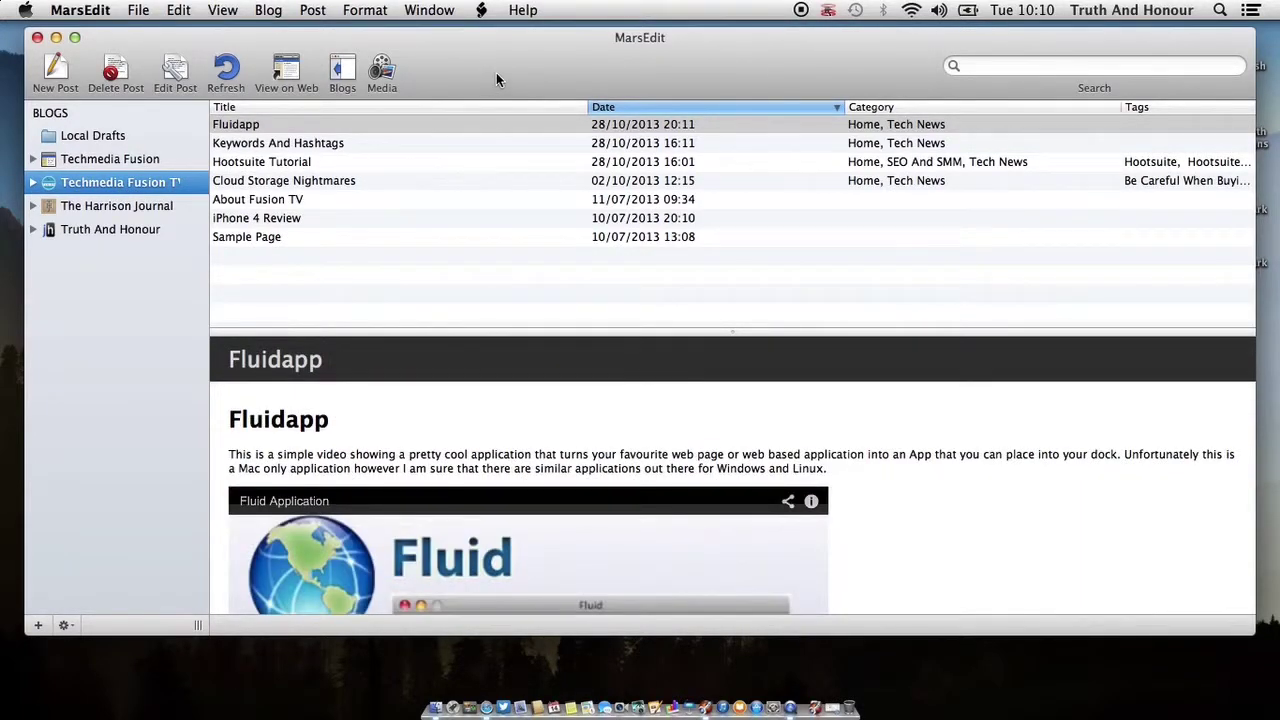
pyautogui.click(140, 160)
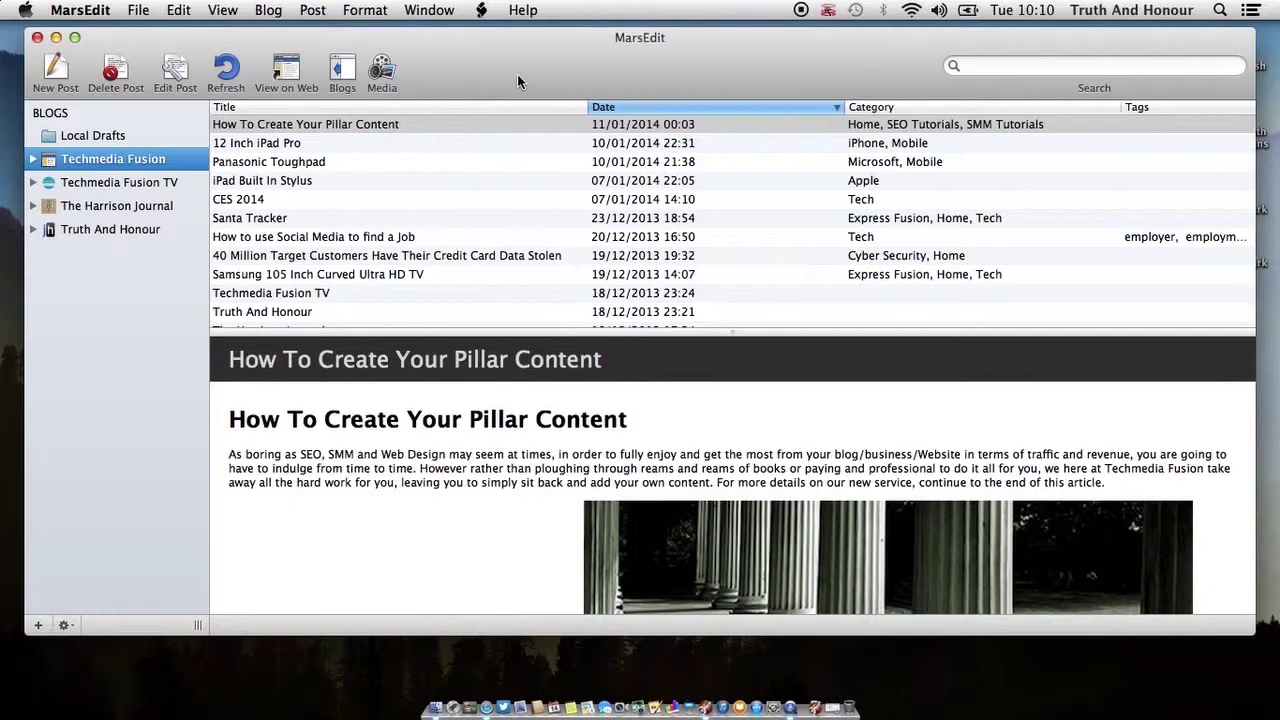
# Minimise MarsEdit, bring Safari back, and view the Windows Live Writer download page.
pyautogui.click(56, 38)
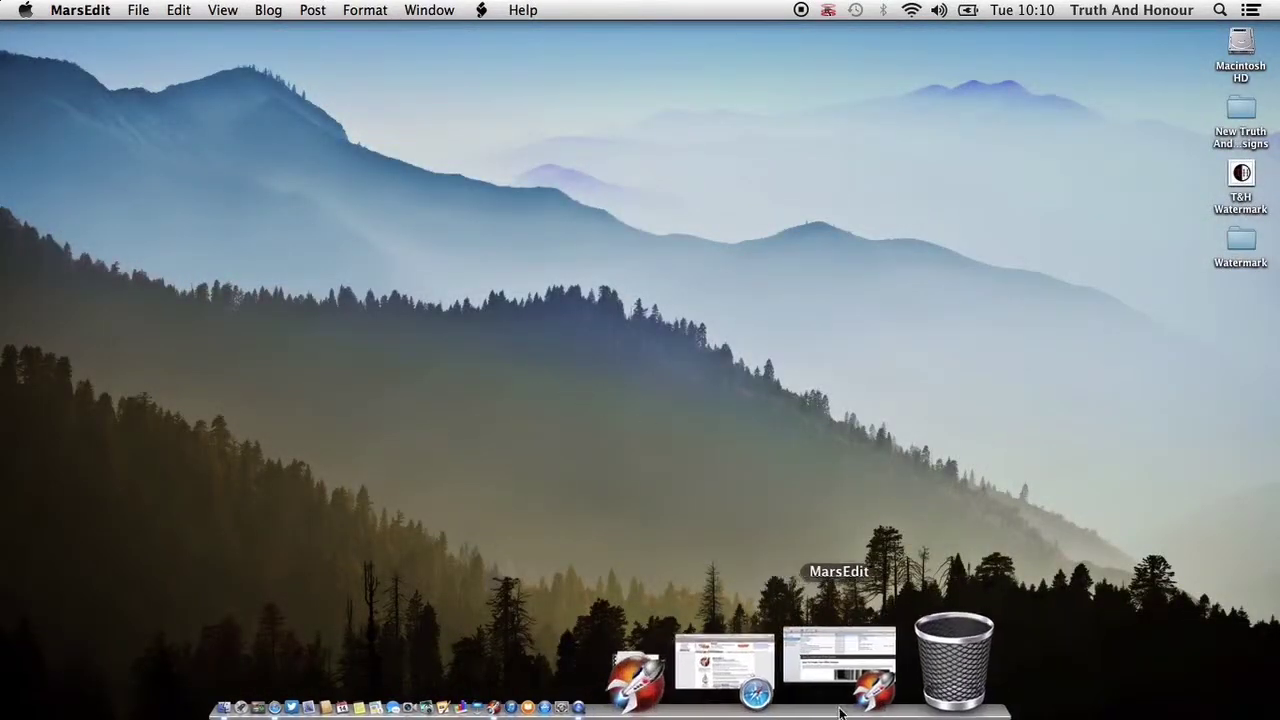
pyautogui.click(828, 697)
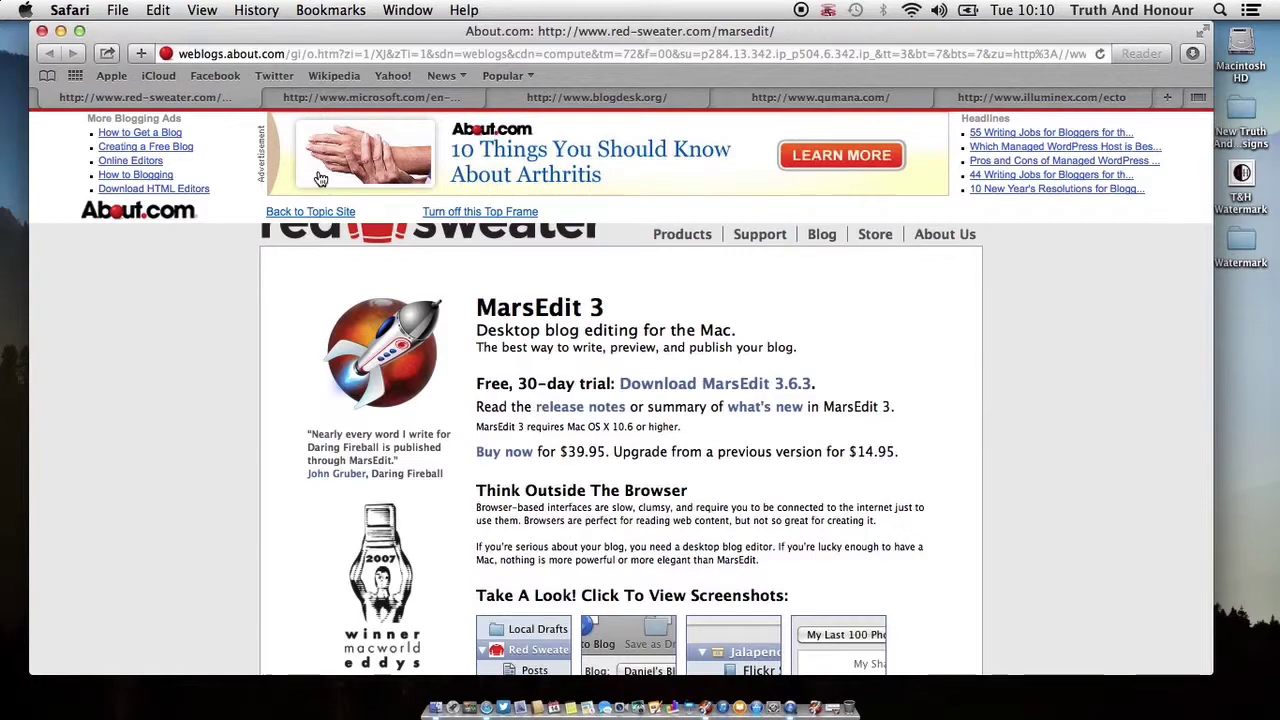
pyautogui.click(399, 101)
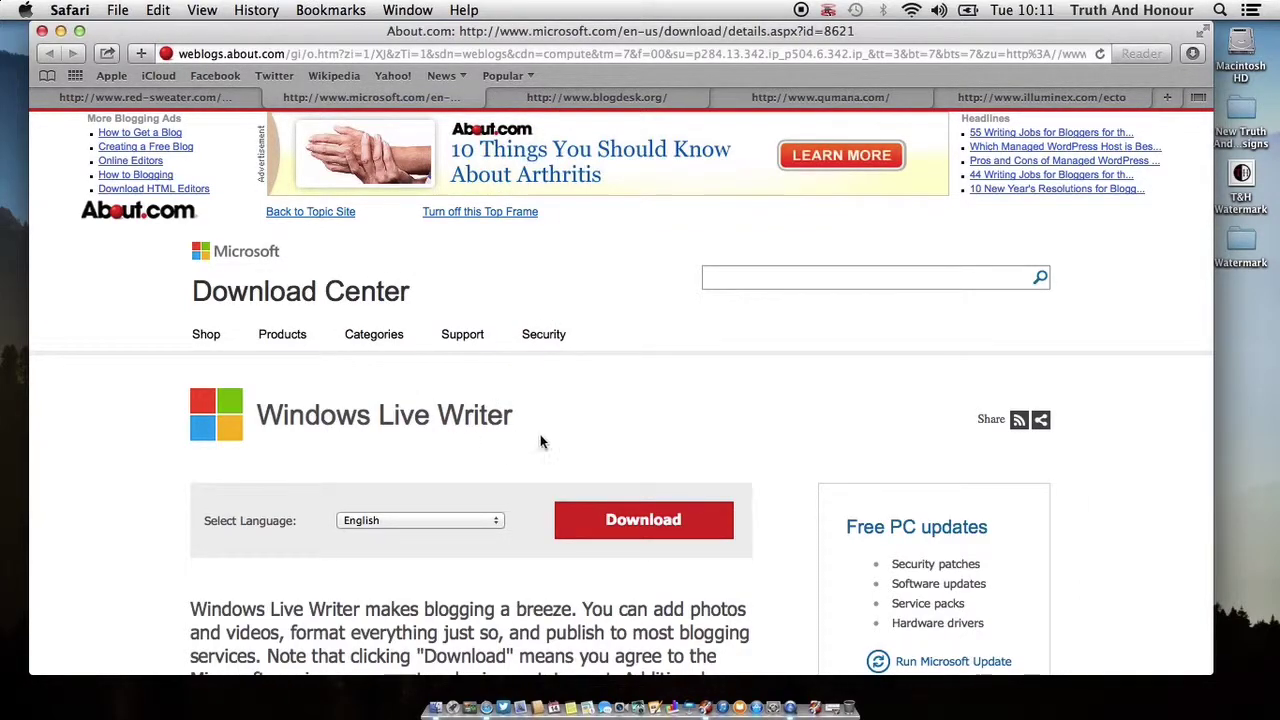
# Look over the BlogDesk home page, then the Qumana blog editor page.
pyautogui.click(620, 99)
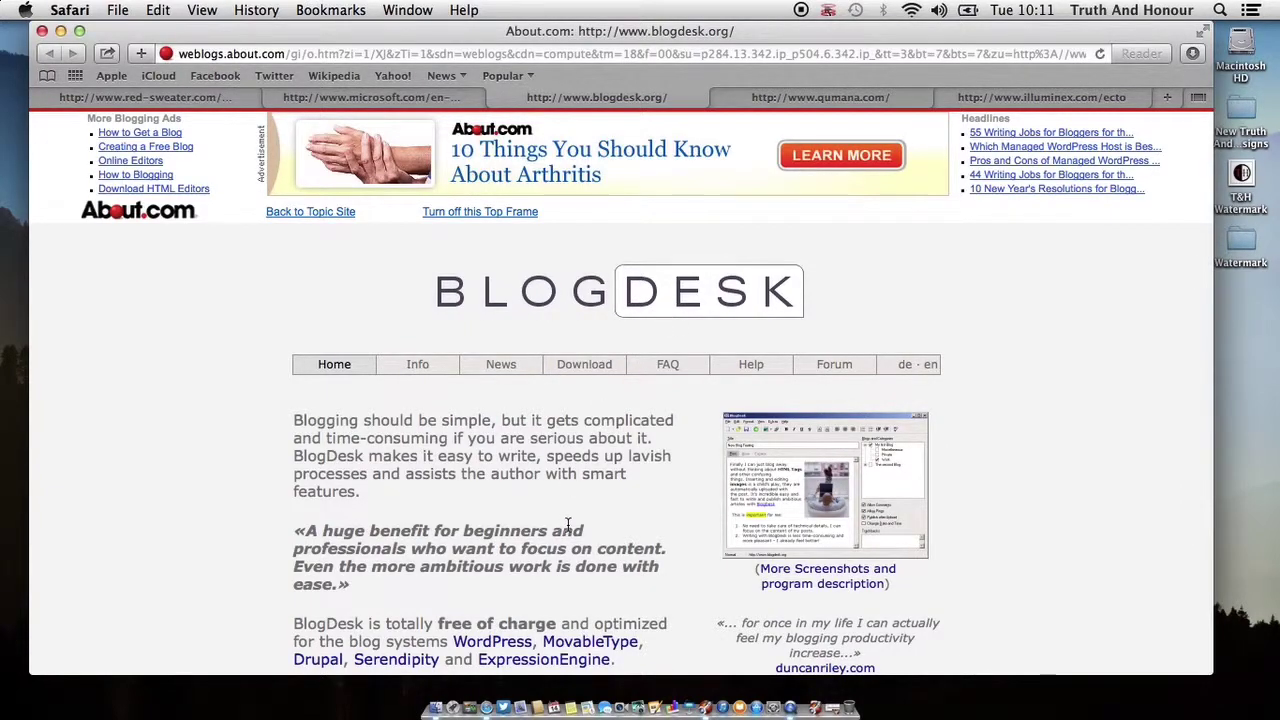
pyautogui.scroll(-5, 567, 523)
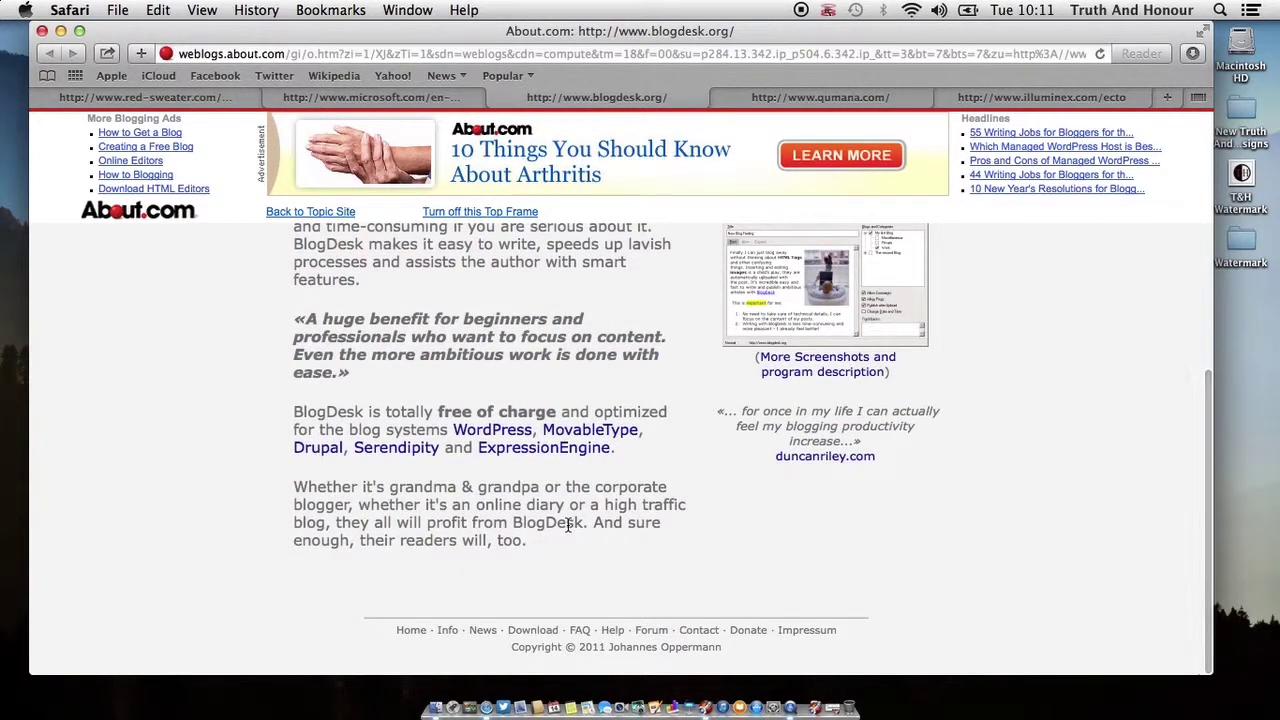
pyautogui.scroll(5, 567, 525)
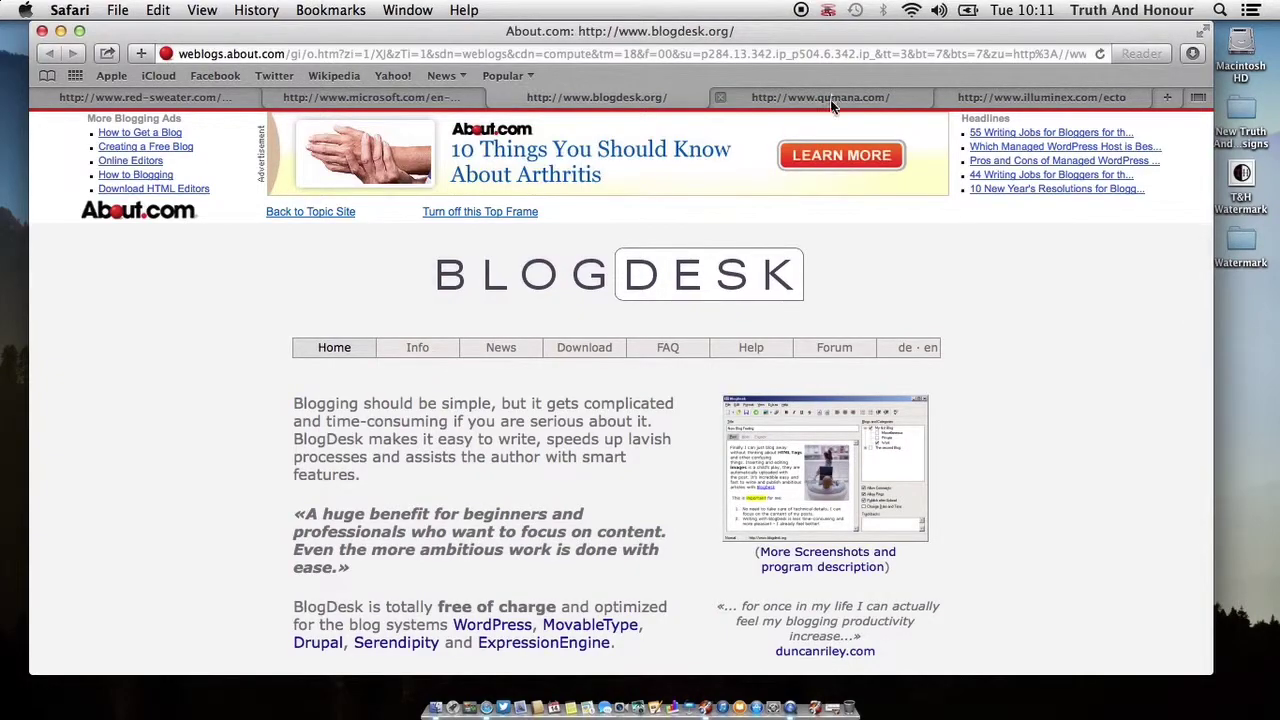
pyautogui.click(830, 99)
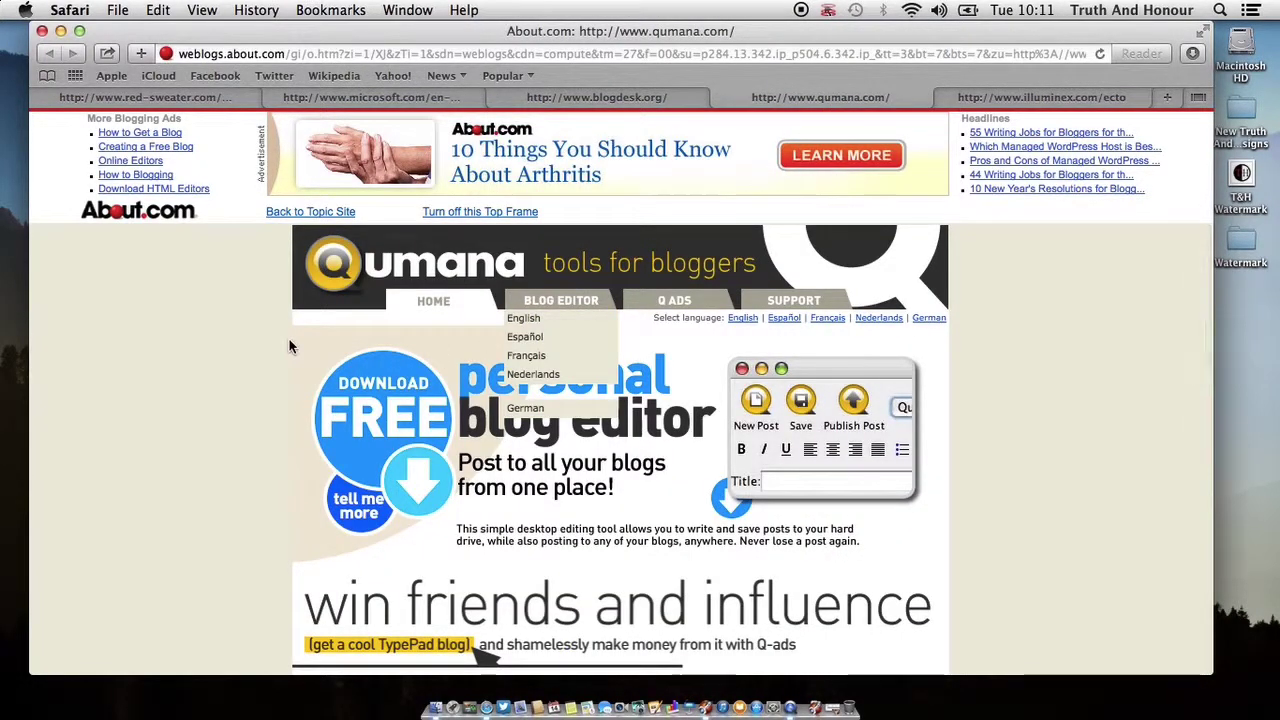
pyautogui.scroll(-2, 289, 347)
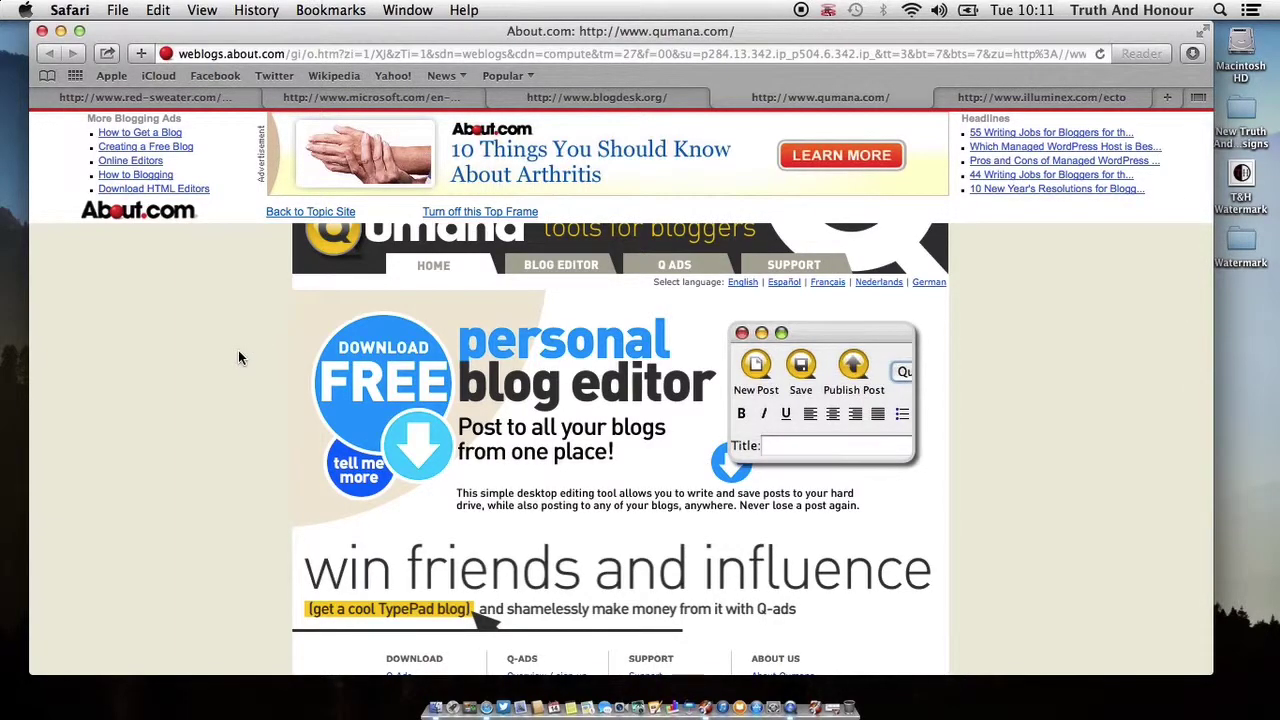
pyautogui.scroll(-5, 238, 357)
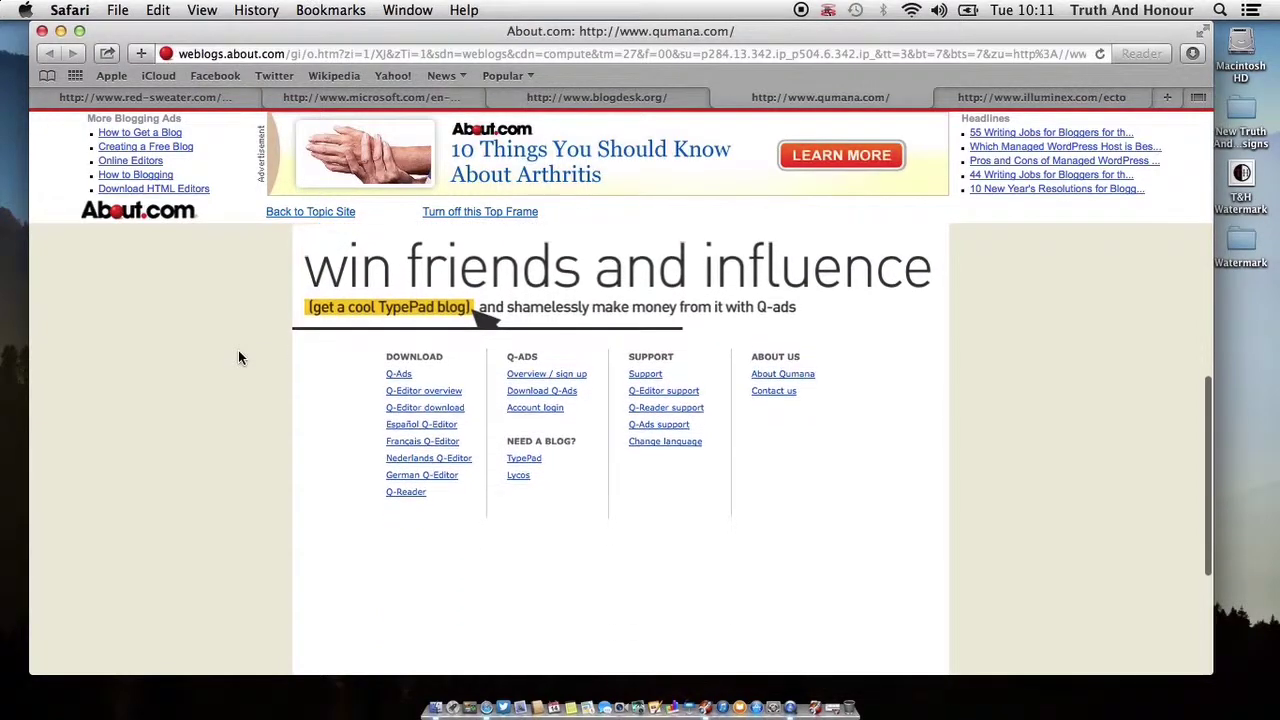
pyautogui.scroll(5, 238, 357)
pyautogui.scroll(1, 238, 357)
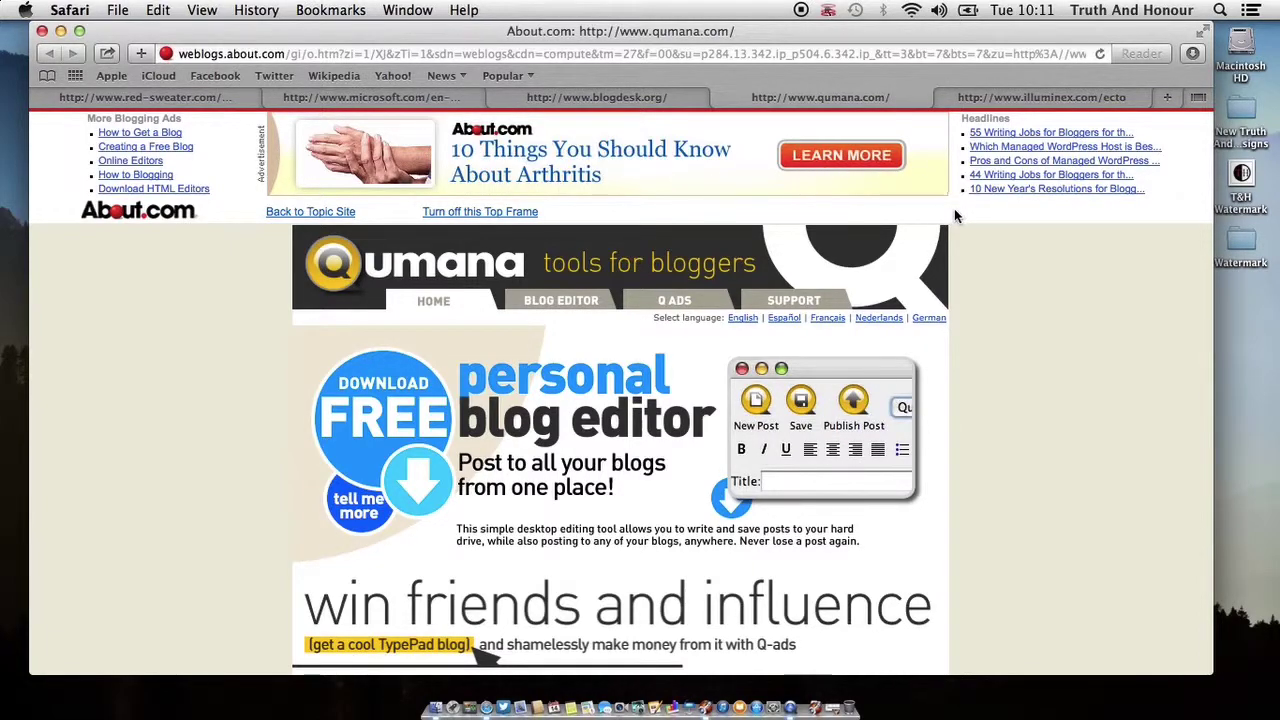
# Close the blank illuminex ecto tab and go back to the red-sweater MarsEdit 3 page.
pyautogui.click(1056, 98)
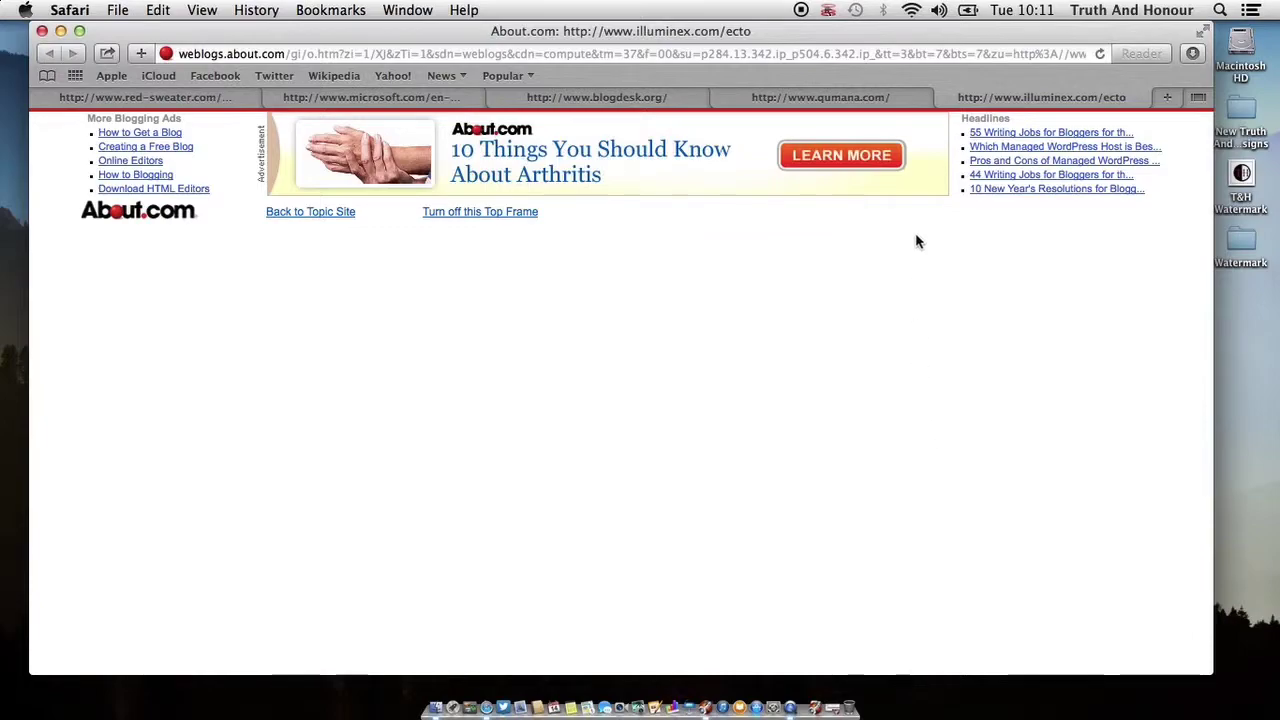
pyautogui.click(944, 98)
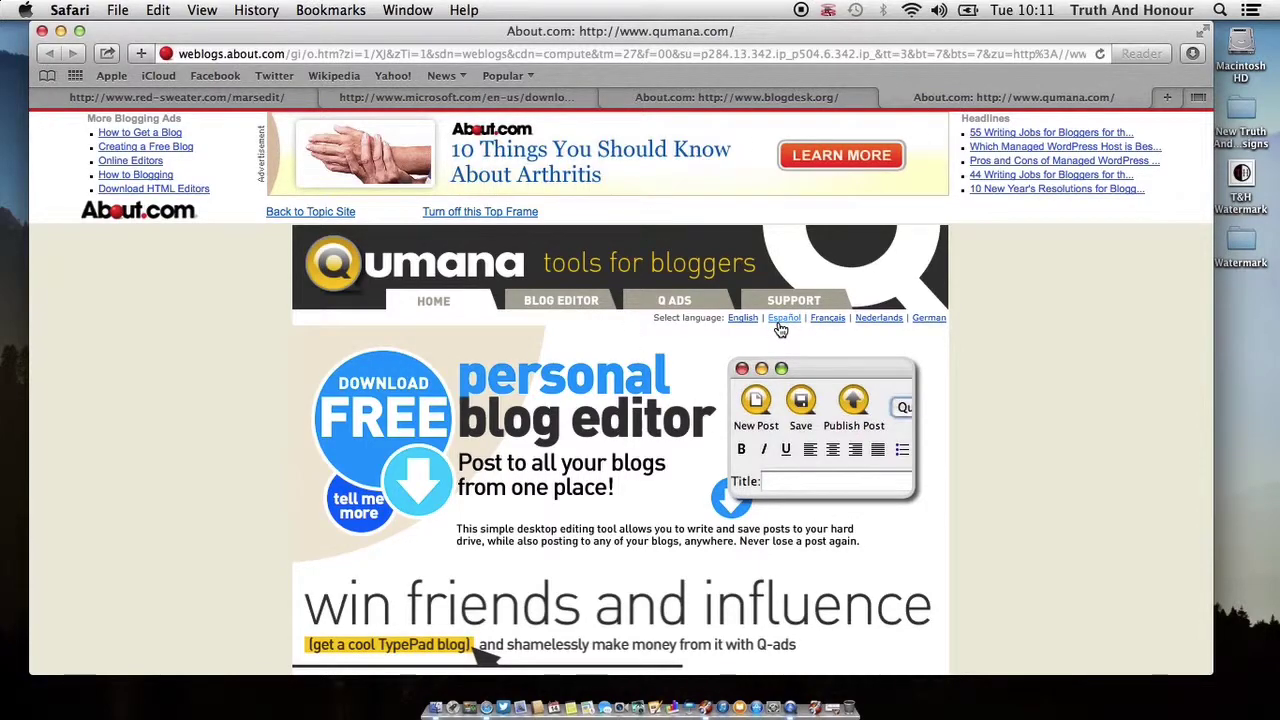
pyautogui.click(208, 98)
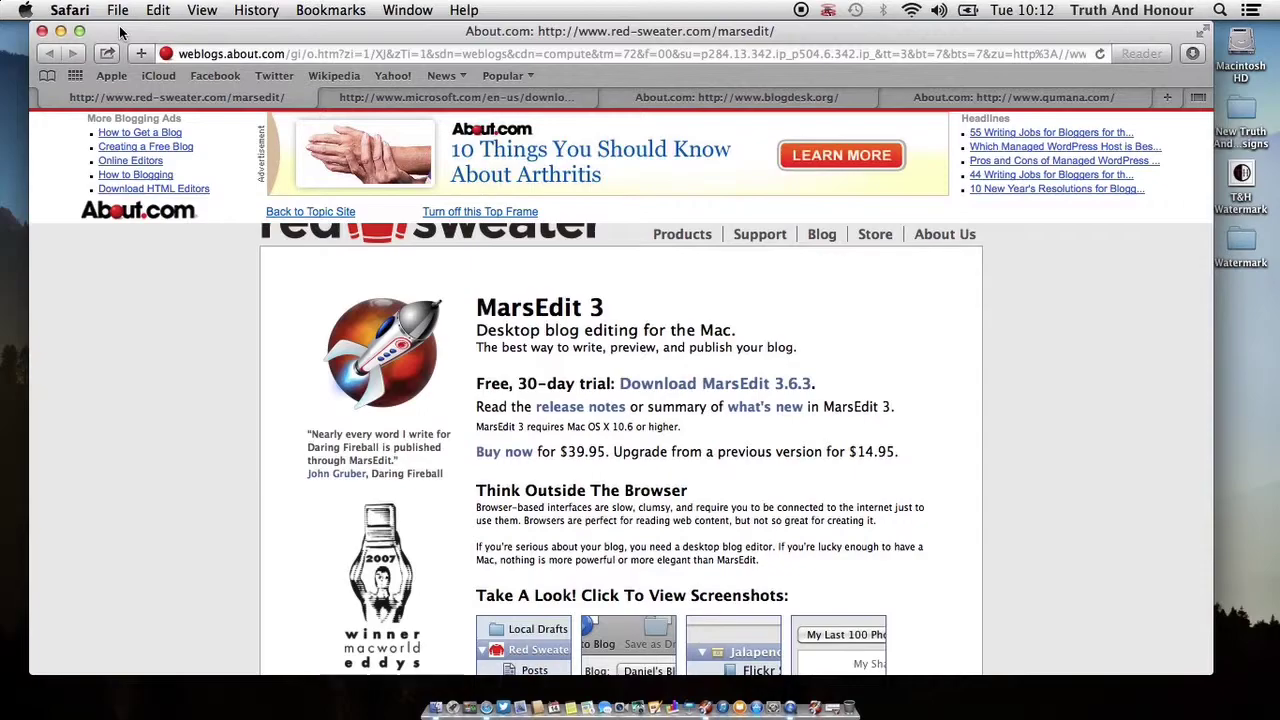
# Close the Safari window, leaving only the desktop.
pyautogui.click(42, 32)
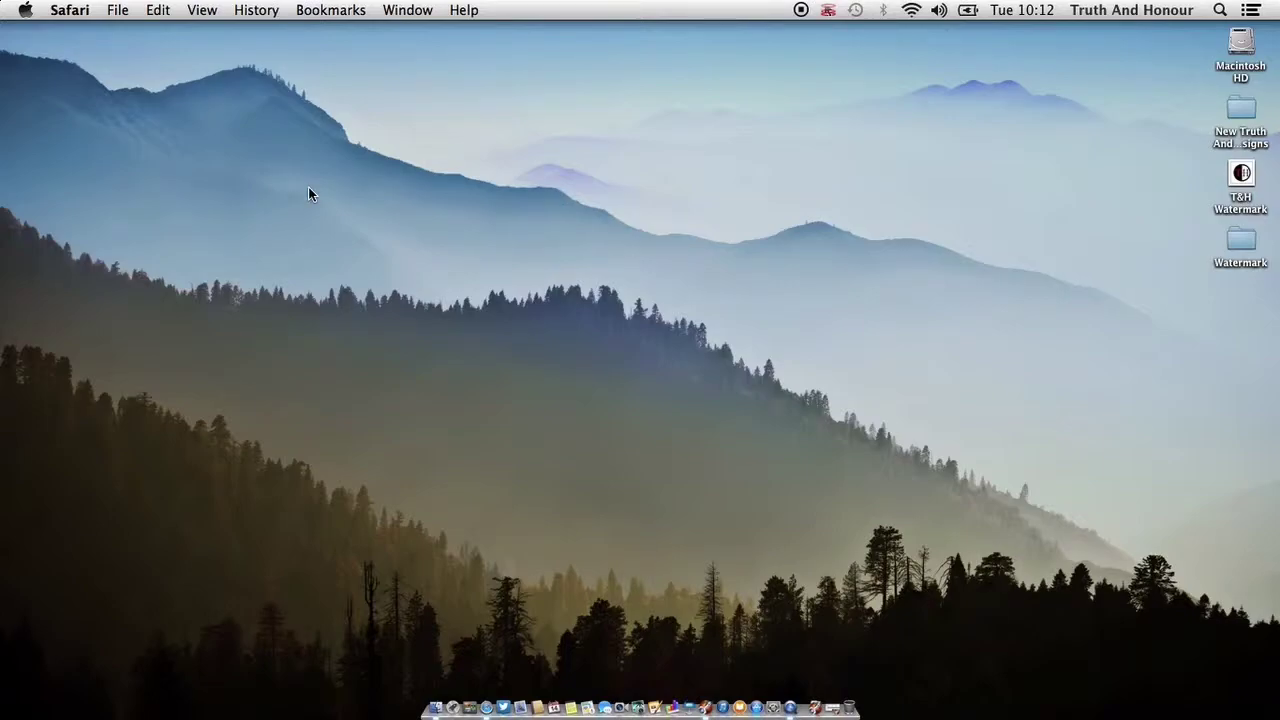